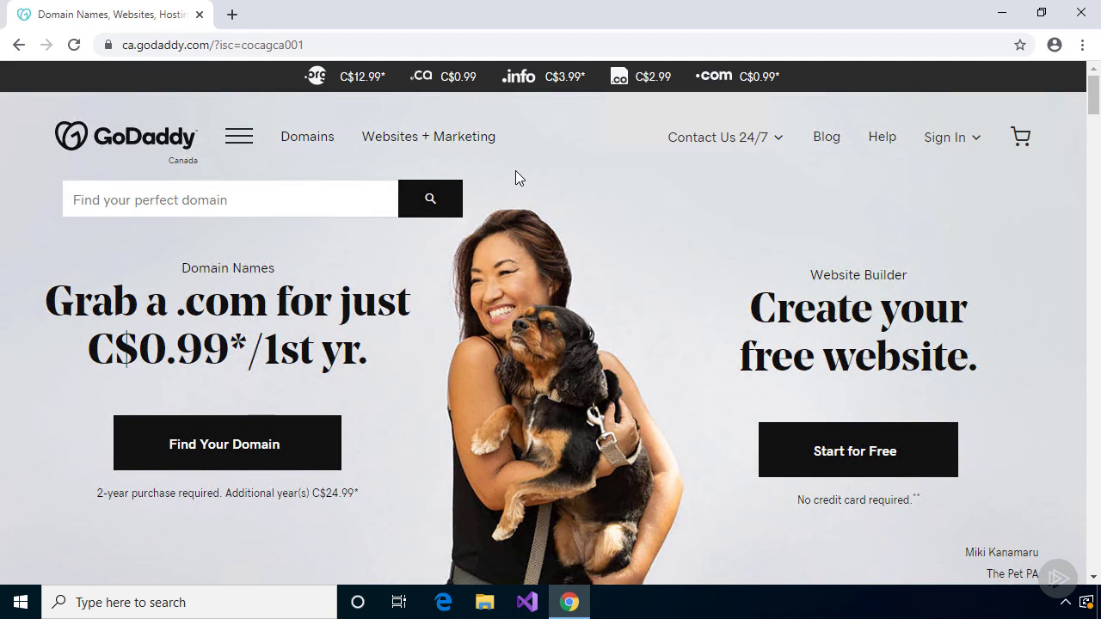
Step: Show the Hosting section of GoDaddy's site menu, listing Web, Business, Reseller and WordPress Hosting
{"action": "left_click", "coordinate": [240, 137]}
{"action": "left_click", "coordinate": [53, 297]}
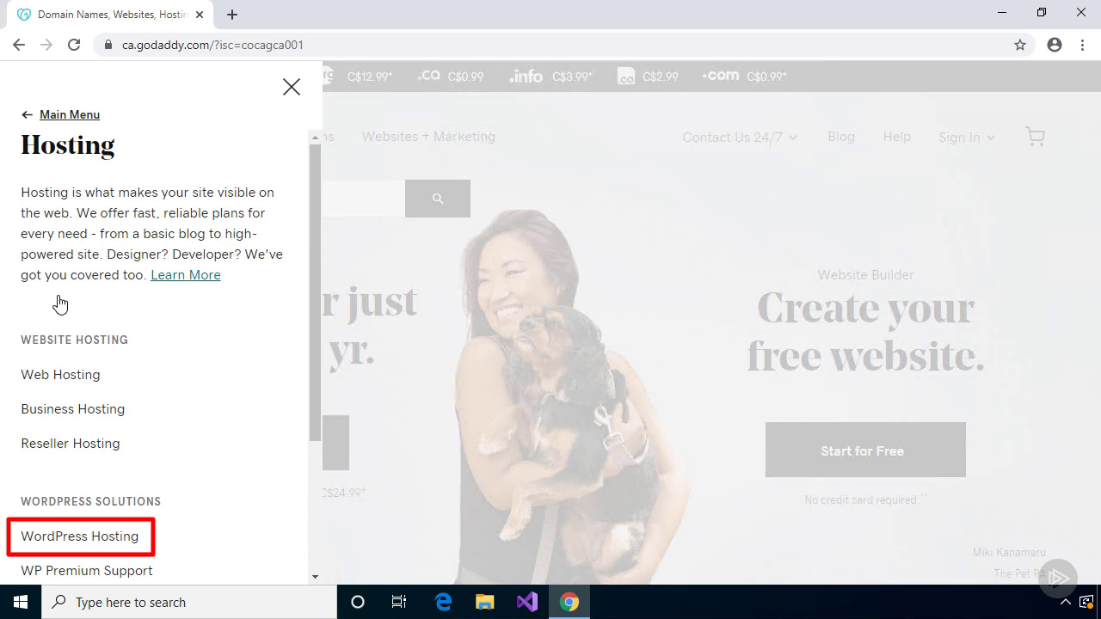
Step: Go to Web Hosting and review the Economy, Deluxe, Ultimate and Maximum plans (C$5.99–C$19.99/month)
{"action": "left_click", "coordinate": [71, 378]}
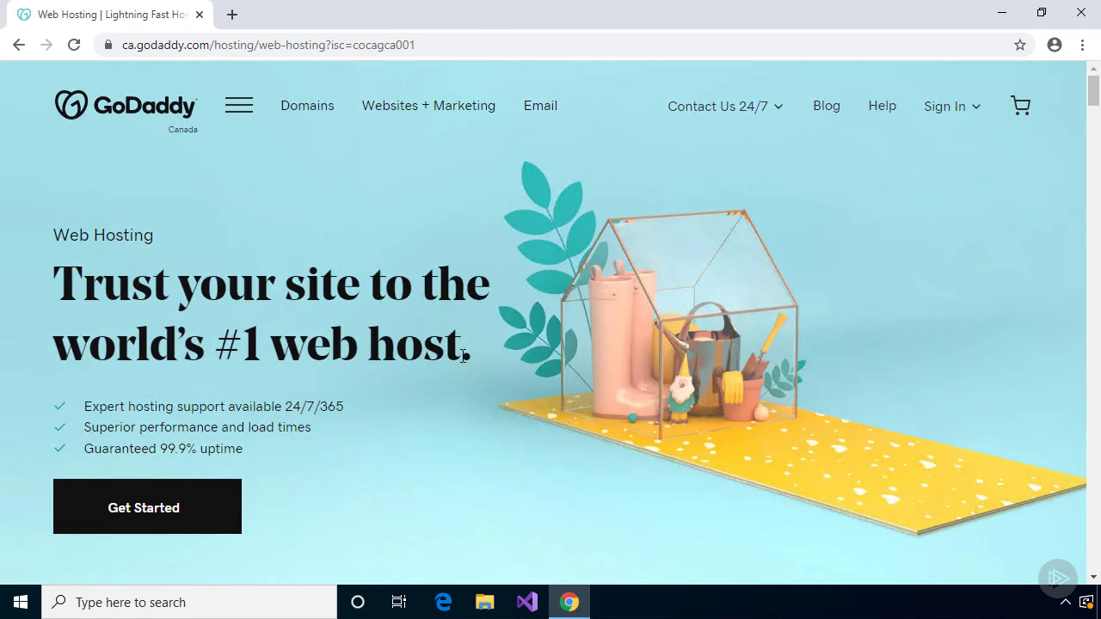
{"action": "left_click_drag", "start_coordinate": [1092, 91], "coordinate": [1090, 127]}
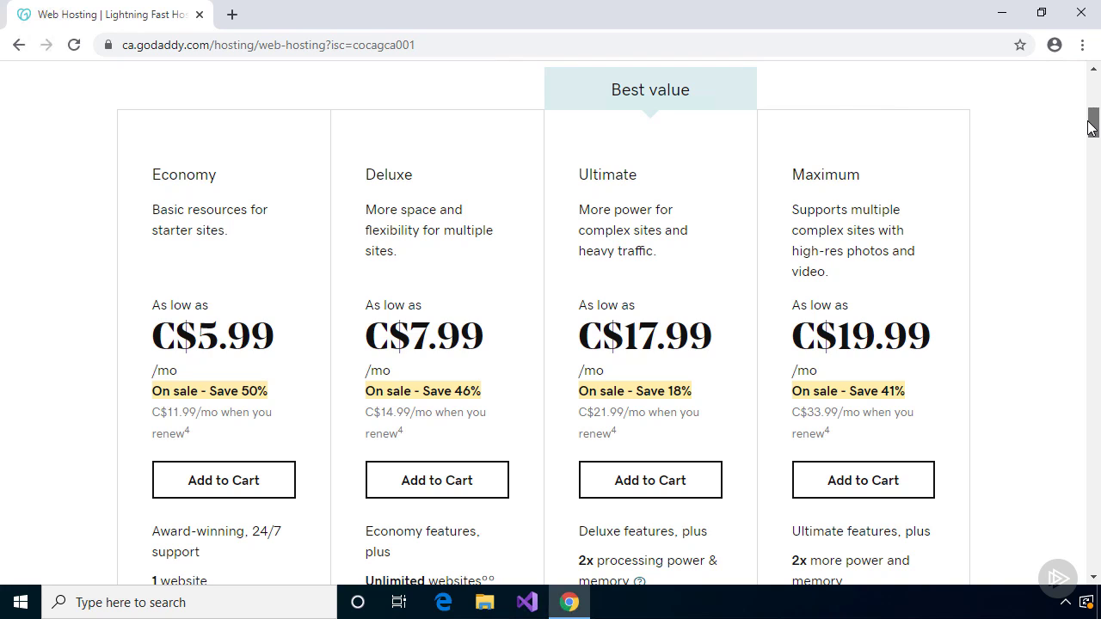
{"action": "left_click_drag", "start_coordinate": [1090, 127], "coordinate": [1090, 143]}
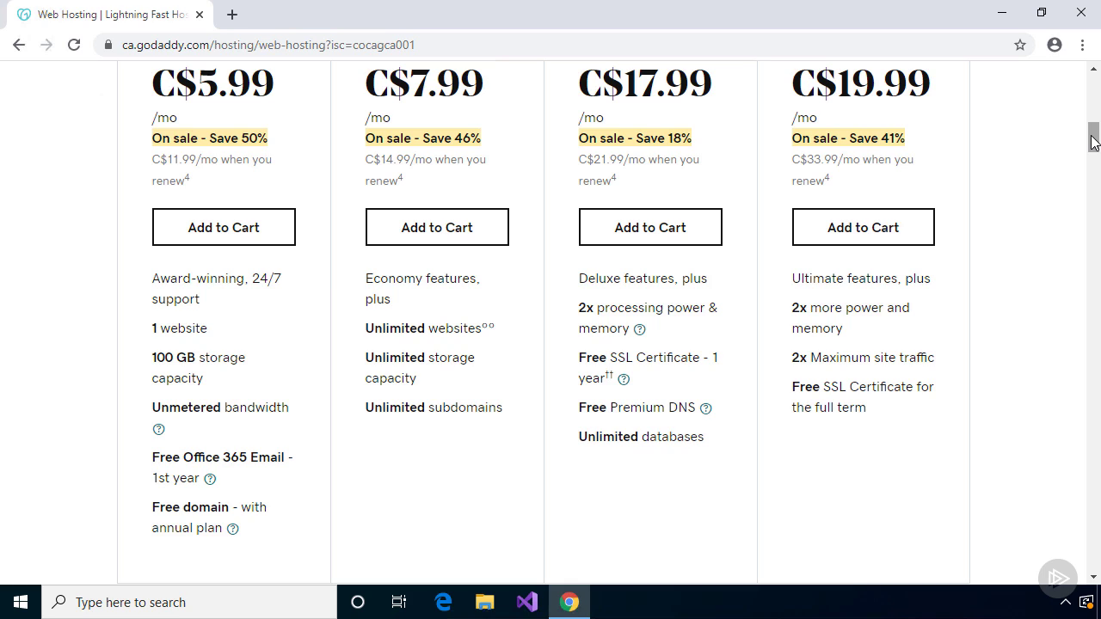
{"action": "left_click", "coordinate": [1093, 142]}
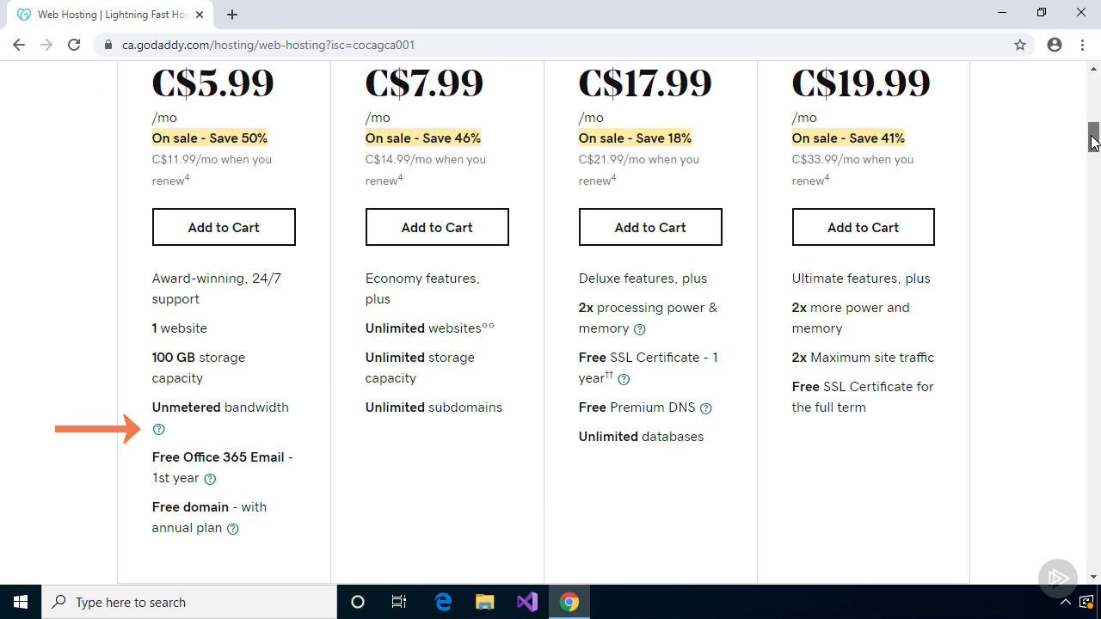
{"action": "left_click_drag", "start_coordinate": [1093, 142], "coordinate": [1095, 164]}
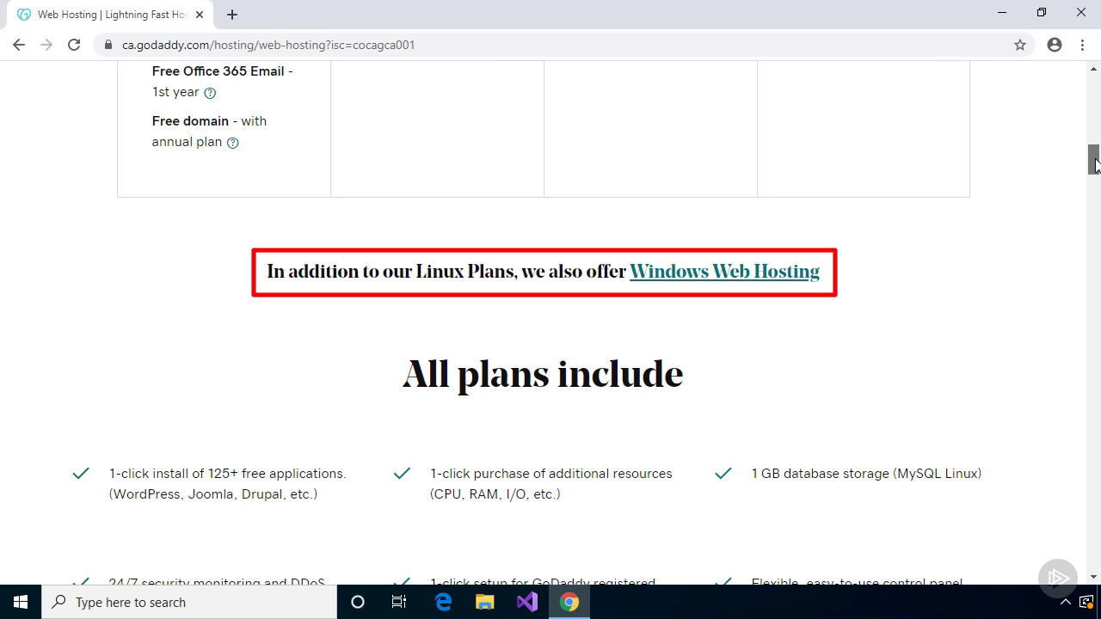
Step: Expand the full plan comparison to check CPUs, memory and PHP/Python/Perl support, then return to plan cards
{"action": "left_click_drag", "start_coordinate": [1096, 164], "coordinate": [1094, 384]}
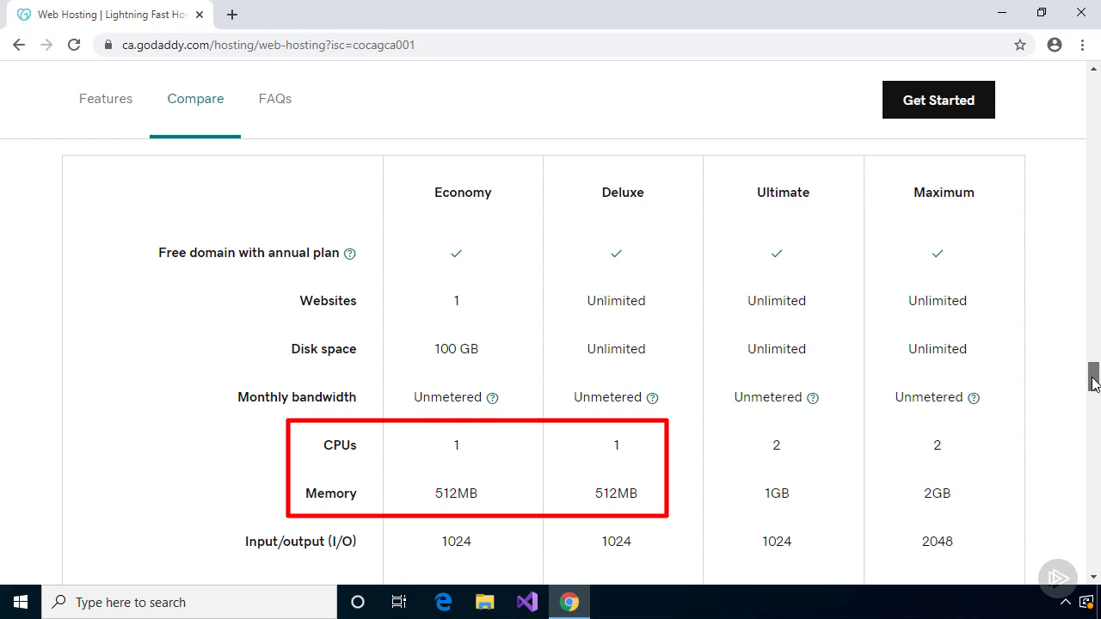
{"action": "scroll", "coordinate": [1093, 383], "scroll_direction": "down", "scroll_amount": 5}
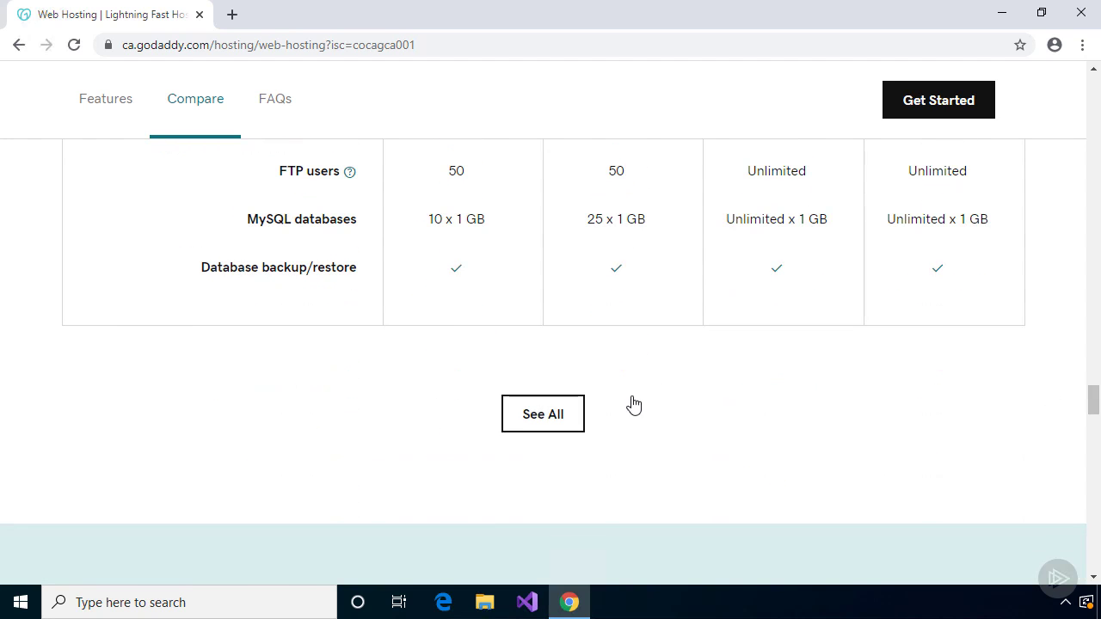
{"action": "left_click", "coordinate": [557, 417]}
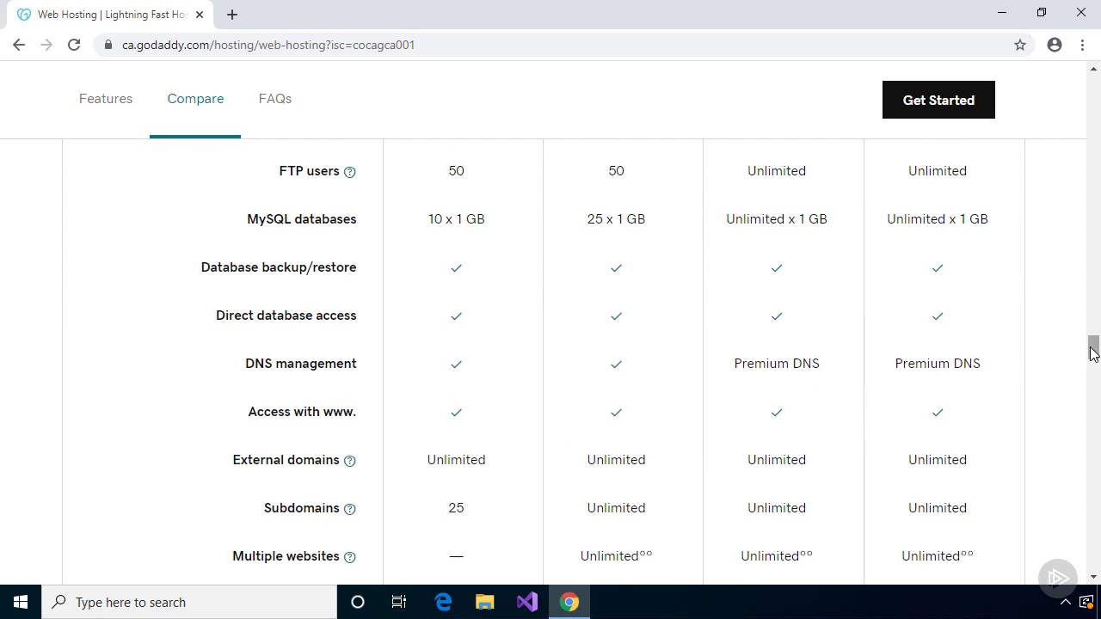
{"action": "left_click_drag", "start_coordinate": [1093, 352], "coordinate": [1097, 419]}
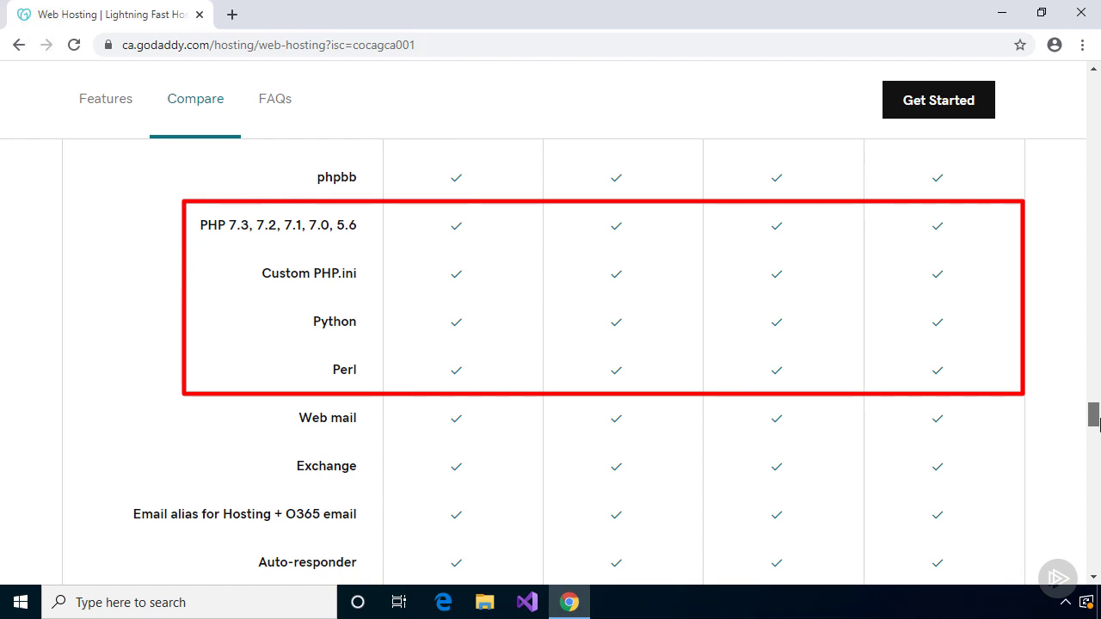
{"action": "left_click_drag", "start_coordinate": [1098, 418], "coordinate": [1096, 112]}
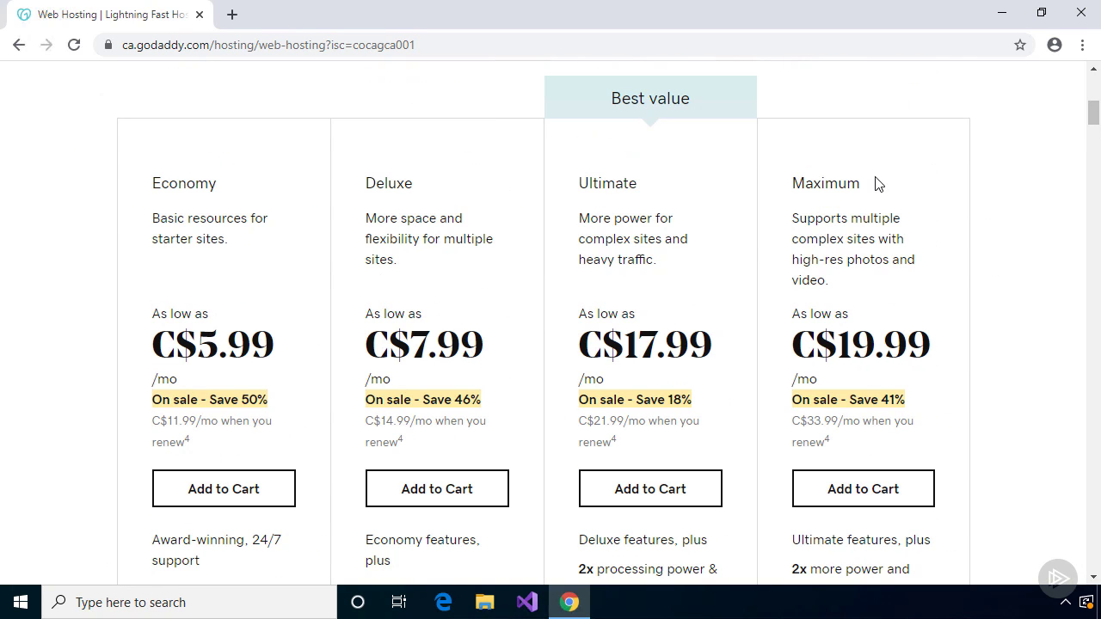
Step: Add Economy hosting to the cart on a 3-month term without Website Backup and continue to checkout
{"action": "left_click", "coordinate": [227, 490]}
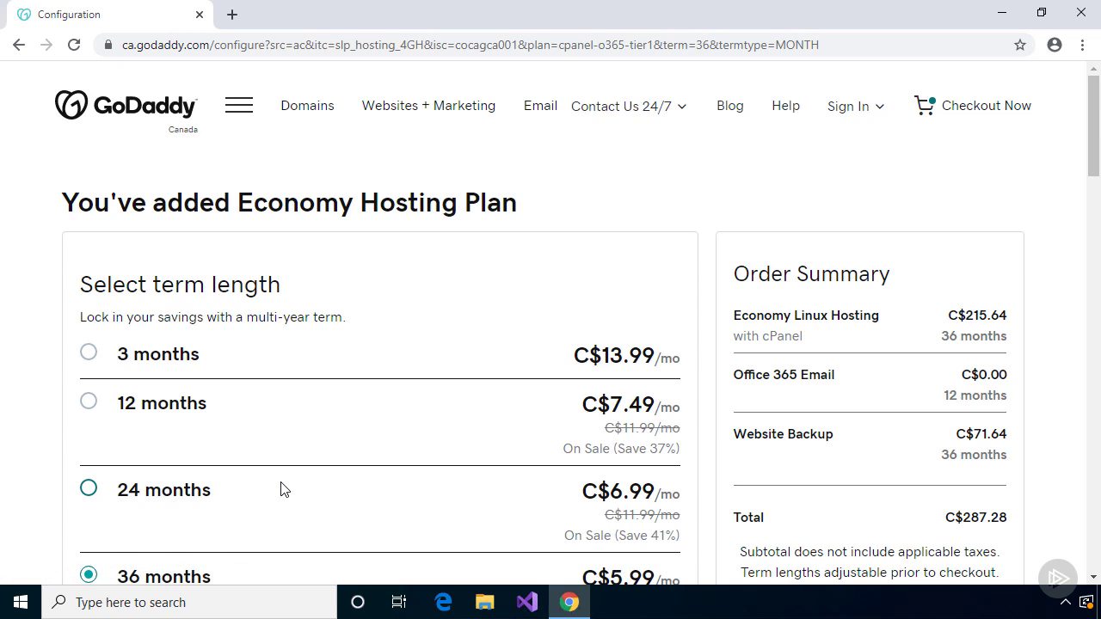
{"action": "scroll", "coordinate": [284, 489], "scroll_direction": "down", "scroll_amount": 6}
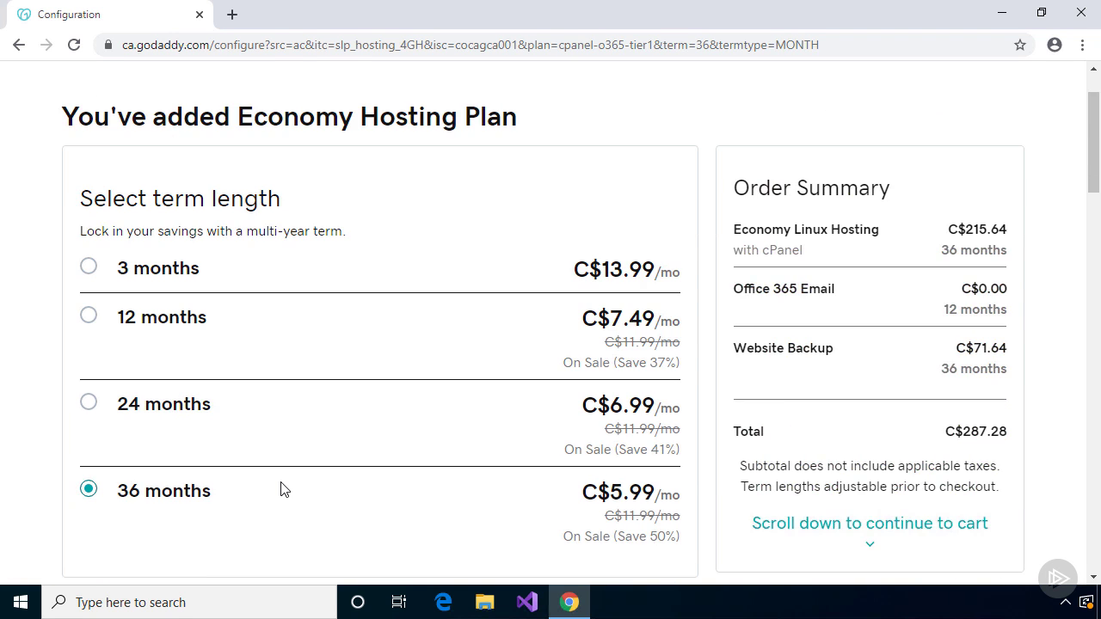
{"action": "scroll", "coordinate": [282, 483], "scroll_direction": "down", "scroll_amount": 2}
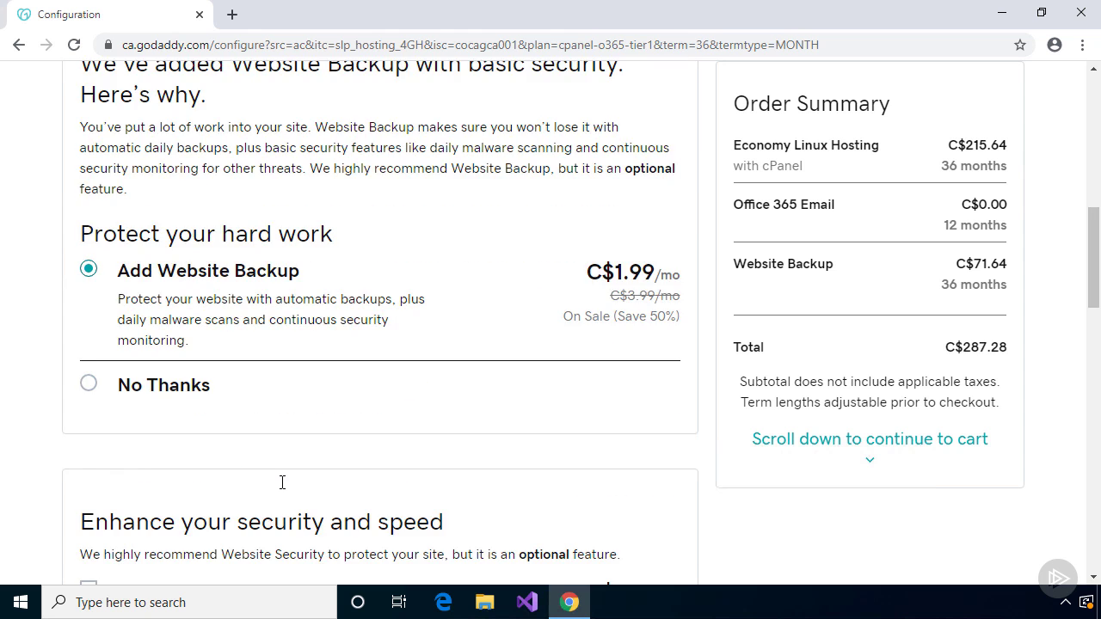
{"action": "scroll", "coordinate": [279, 487], "scroll_direction": "up", "scroll_amount": 1}
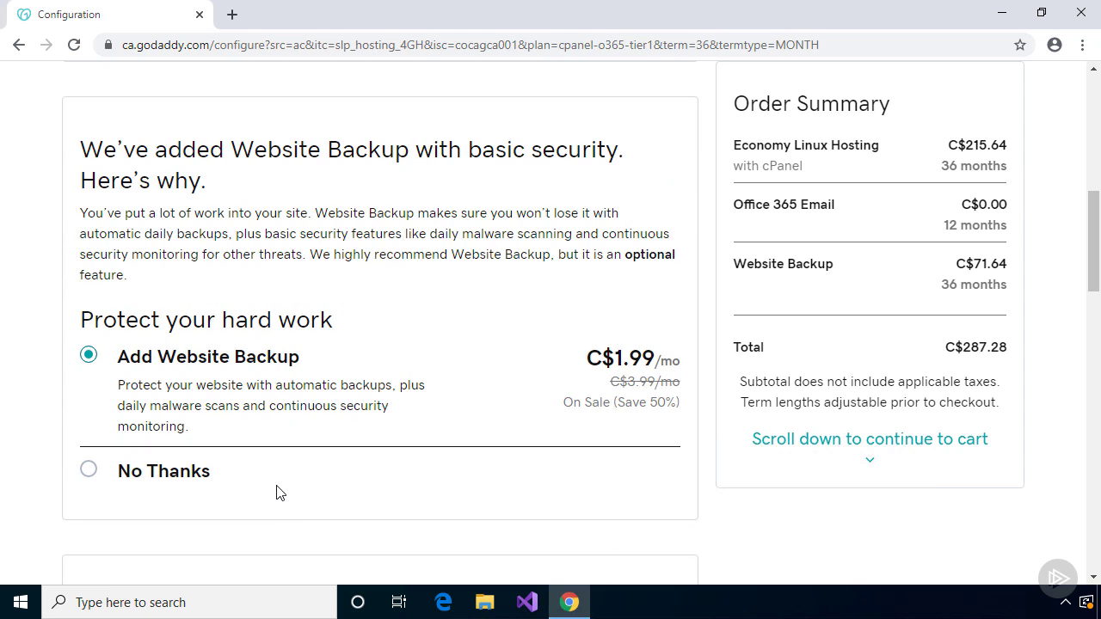
{"action": "left_click", "coordinate": [90, 472]}
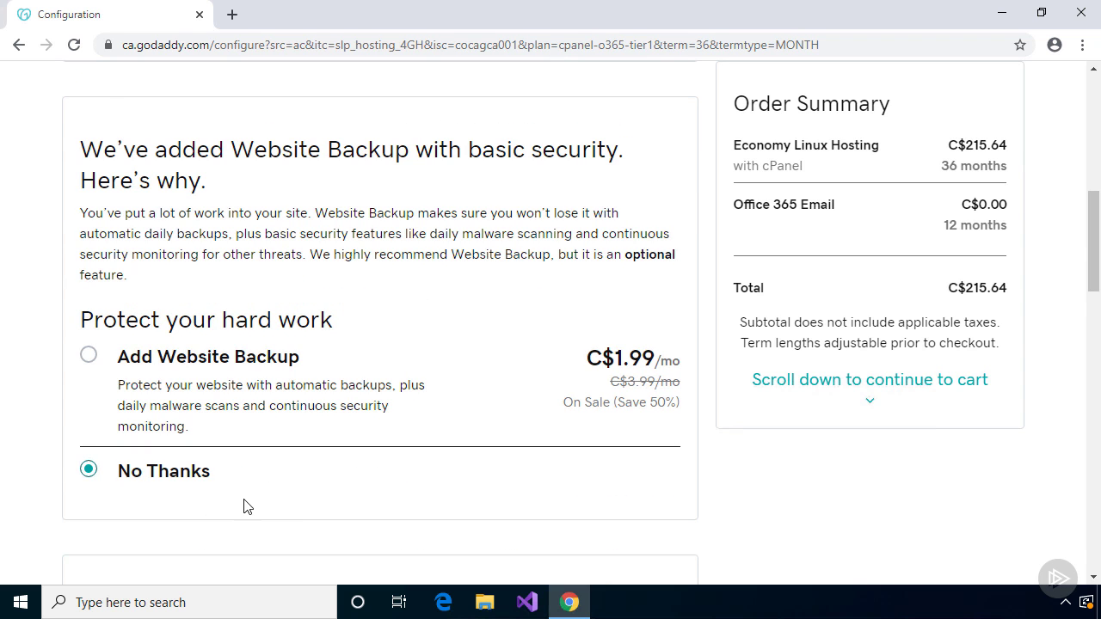
{"action": "scroll", "coordinate": [245, 508], "scroll_direction": "up", "scroll_amount": 6}
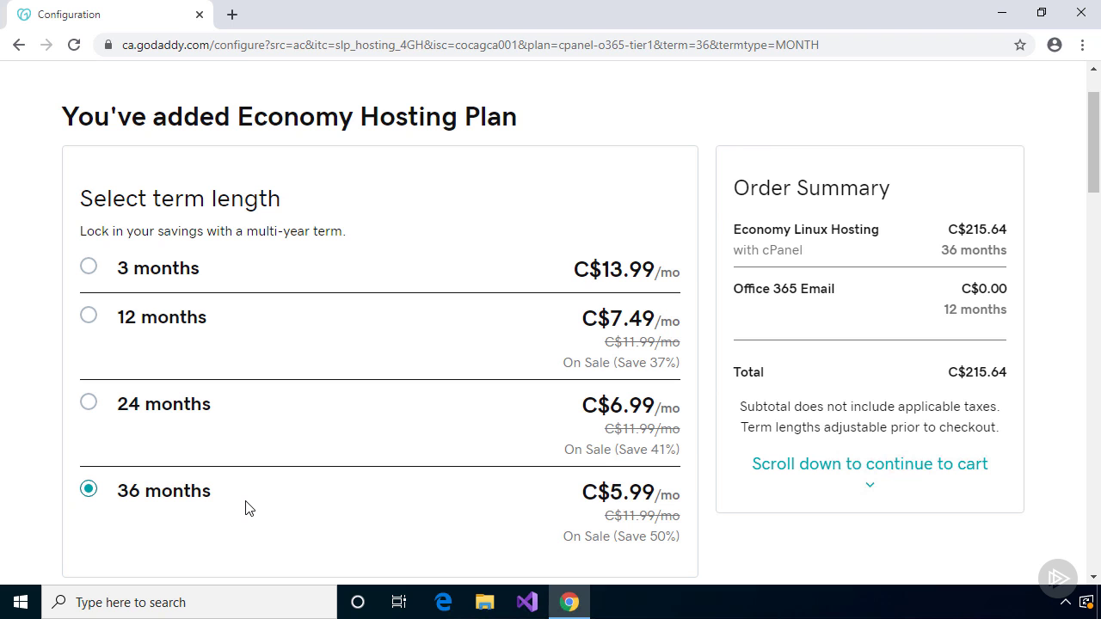
{"action": "left_click", "coordinate": [90, 266]}
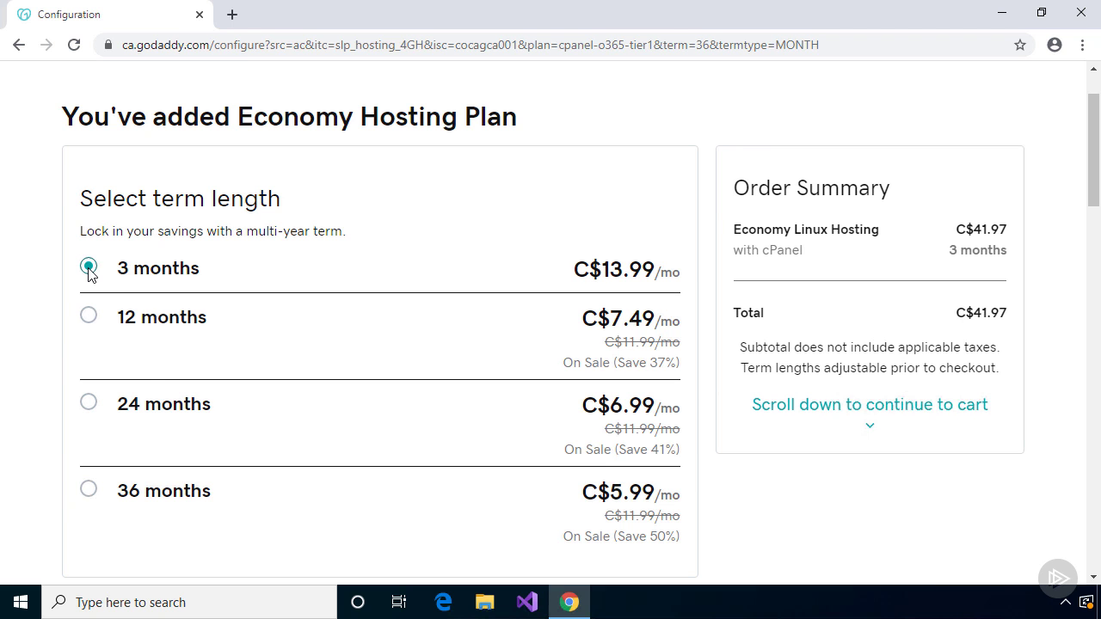
{"action": "scroll", "coordinate": [238, 276], "scroll_direction": "down", "scroll_amount": 10}
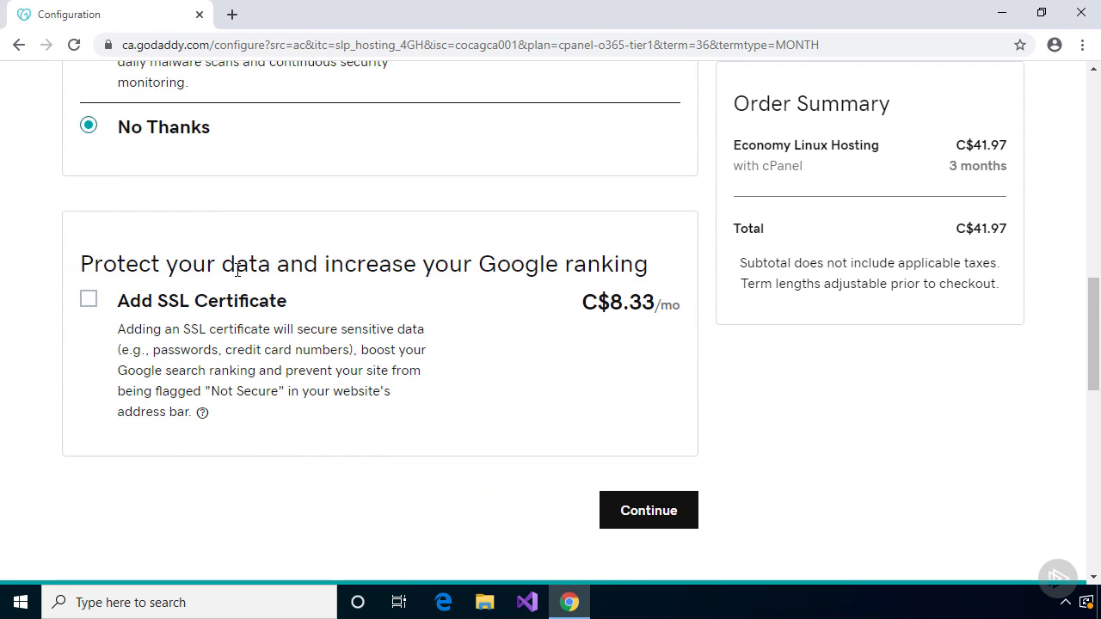
{"action": "left_click", "coordinate": [648, 425]}
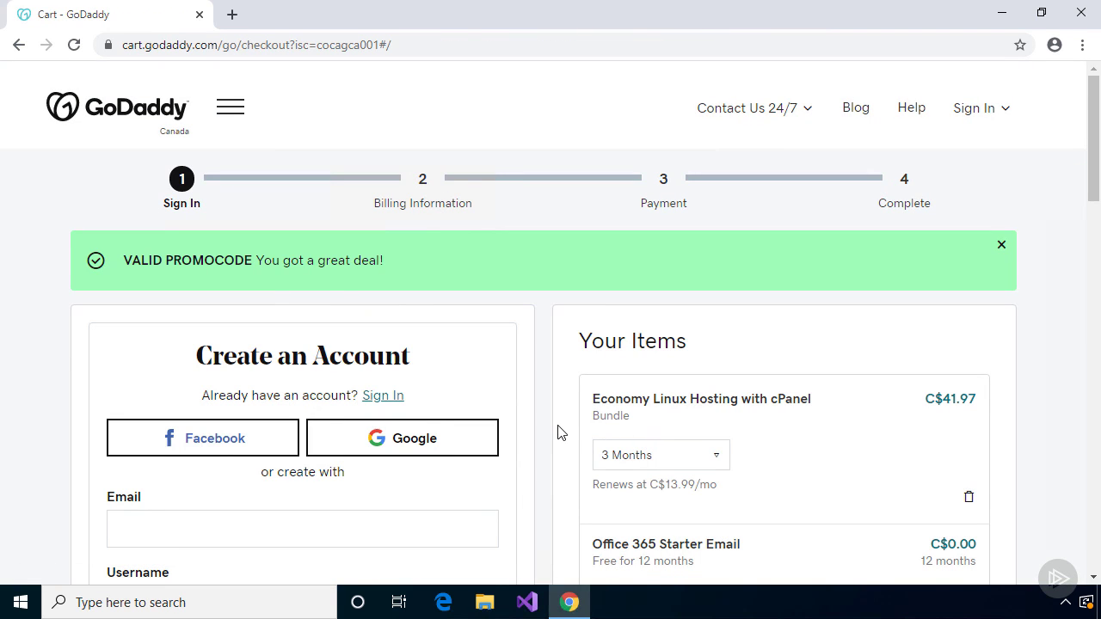
Step: Sign in with Google, entering the account email, password and the authenticator verification code
{"action": "scroll", "coordinate": [557, 432], "scroll_direction": "down", "scroll_amount": 2}
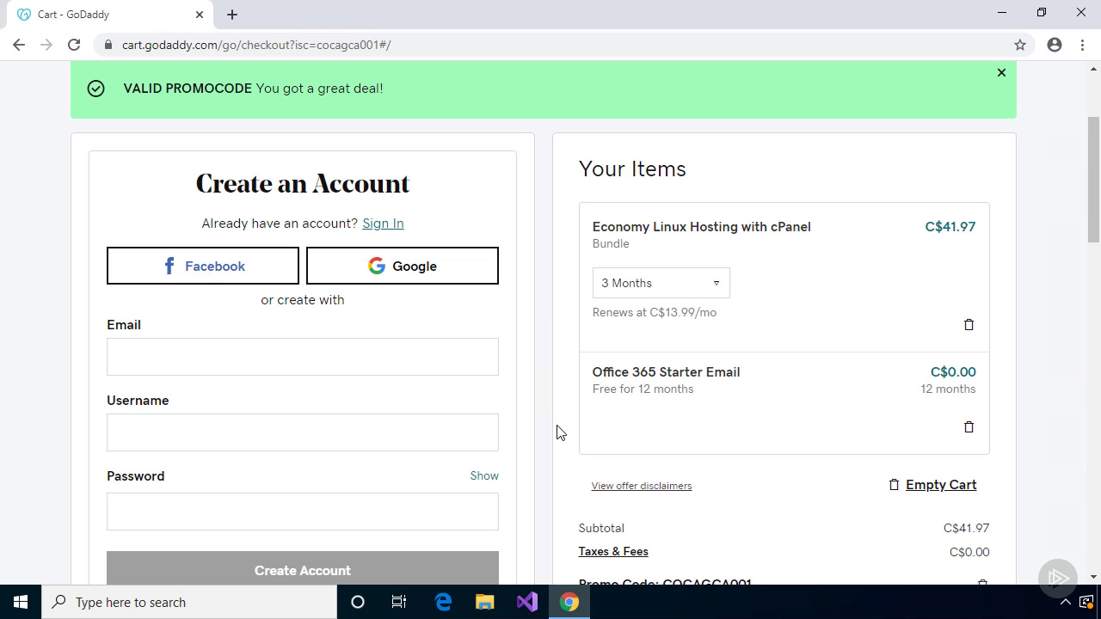
{"action": "left_click", "coordinate": [422, 276]}
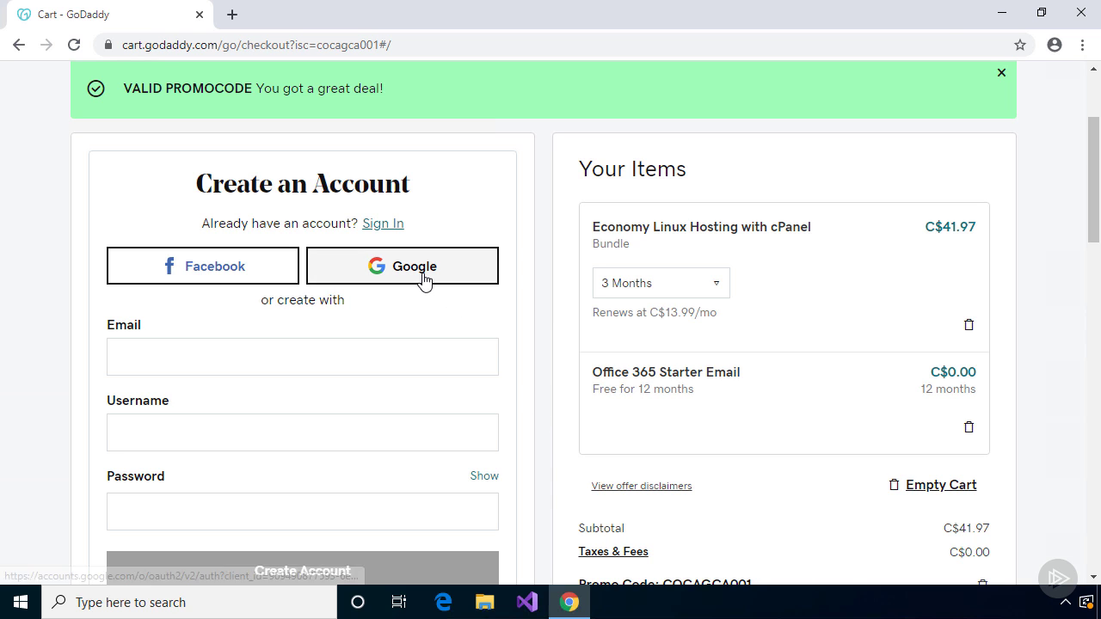
{"action": "type", "text": "..."}
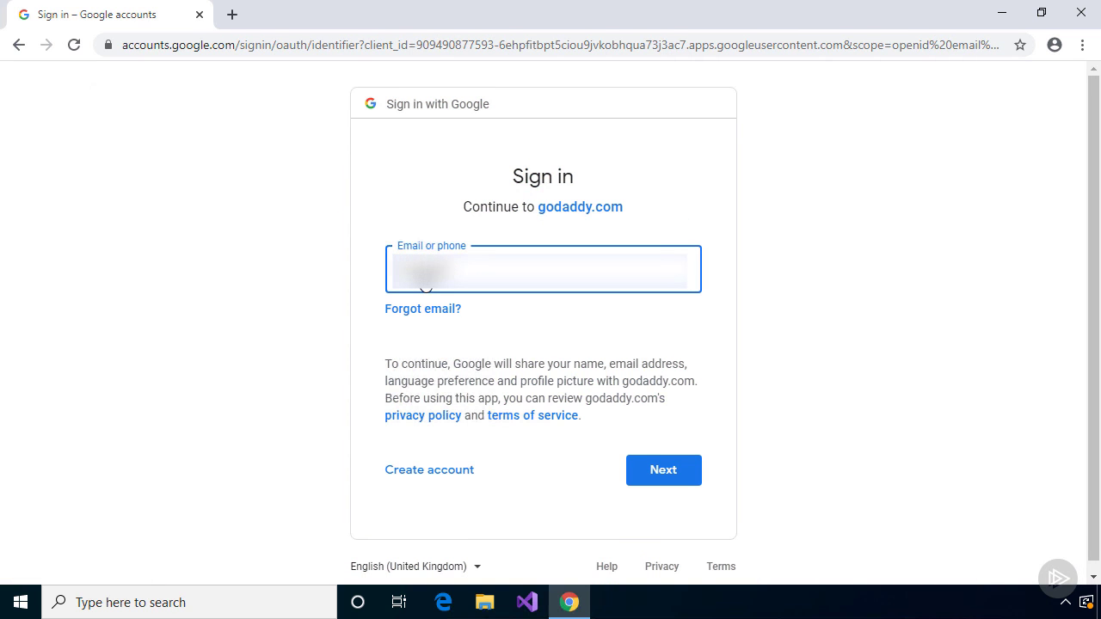
{"action": "type", "text": "..."}
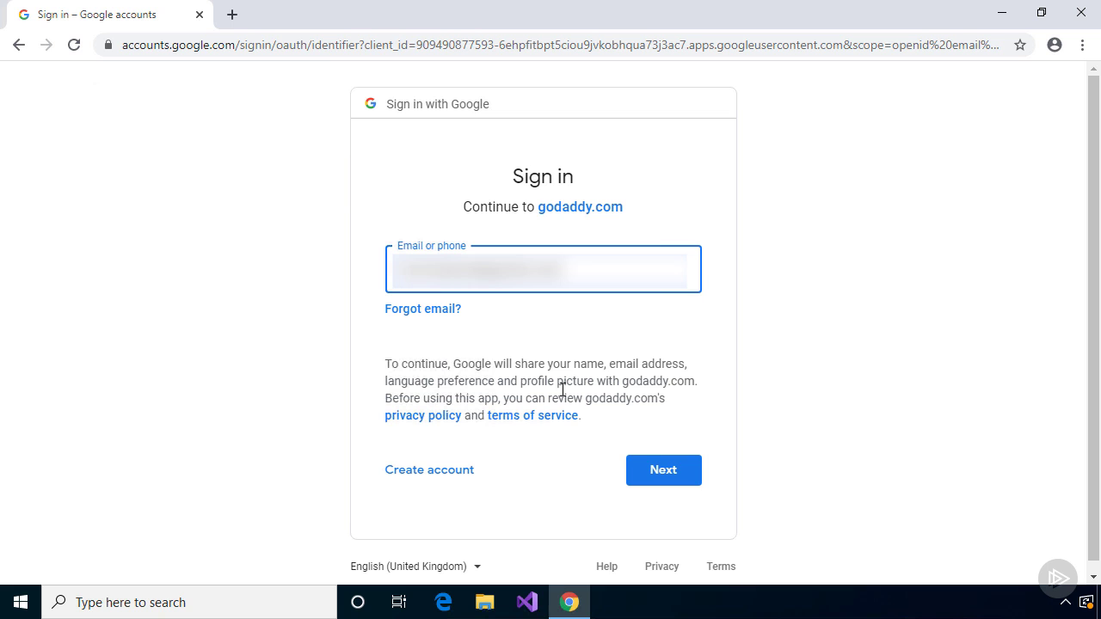
{"action": "left_click", "coordinate": [653, 472]}
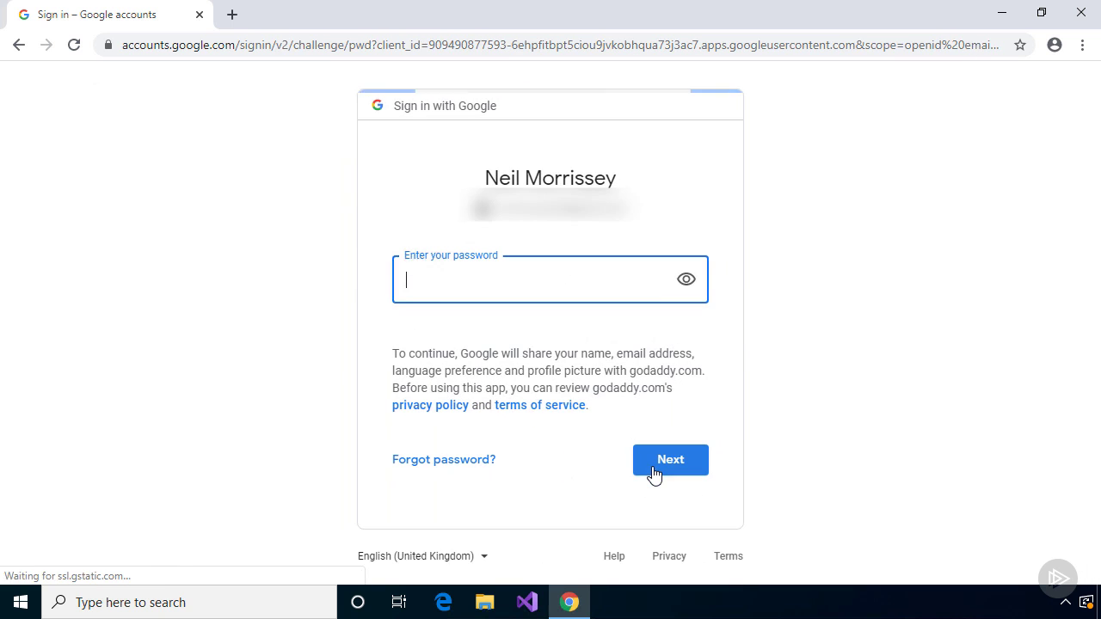
{"action": "type", "text": "•••••••••"}
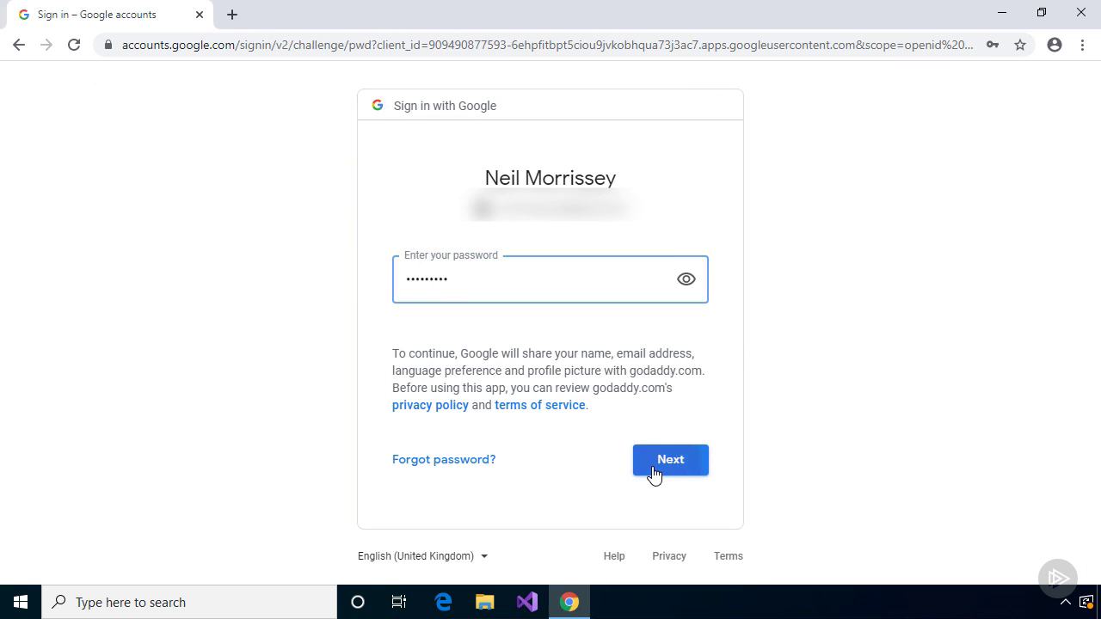
{"action": "left_click", "coordinate": [654, 472]}
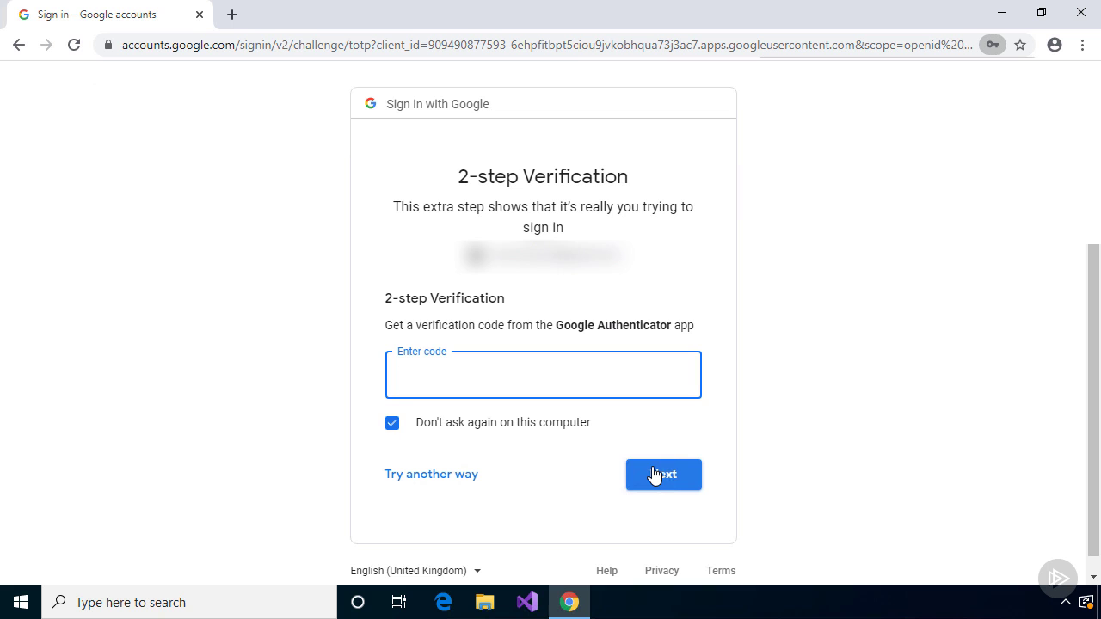
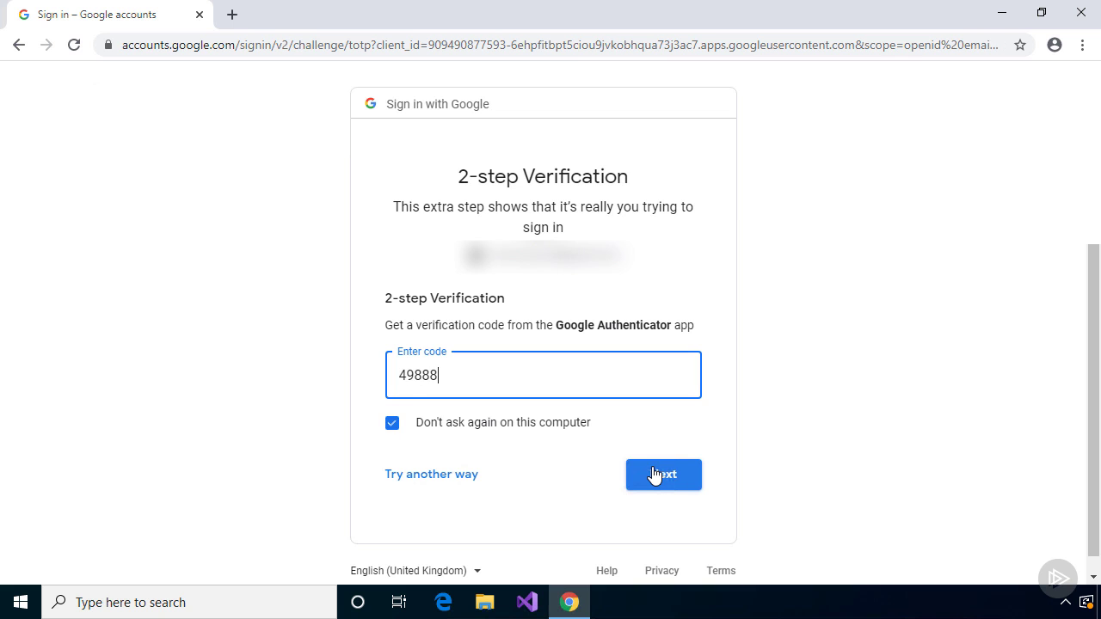
{"action": "left_click", "coordinate": [669, 488]}
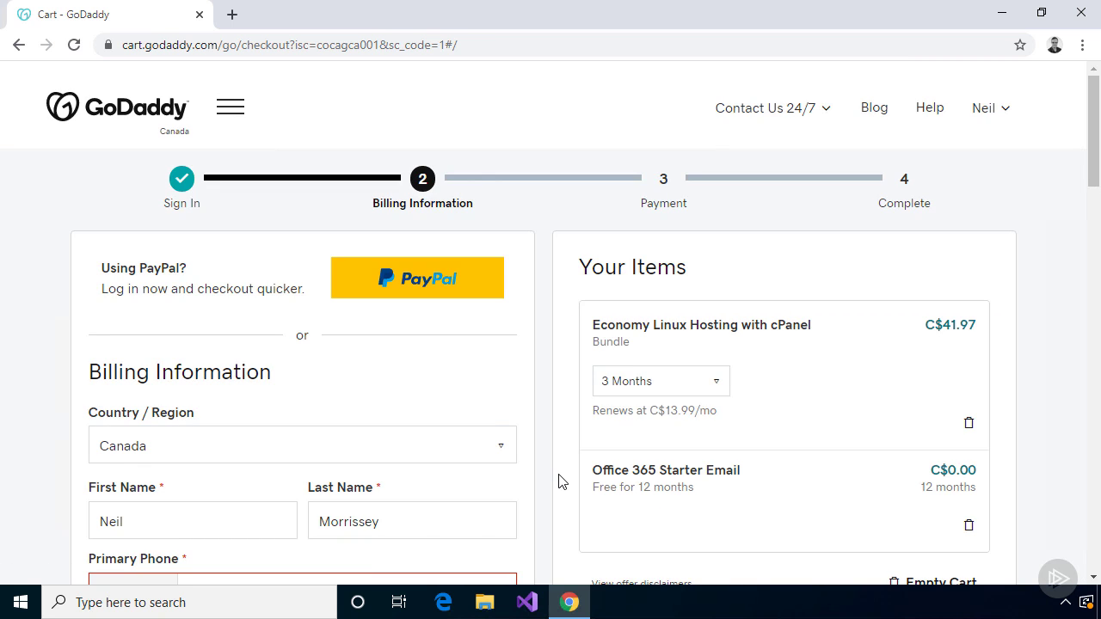
Step: Fill in the billing phone number, street address, postal code and province ON
{"action": "scroll", "coordinate": [545, 483], "scroll_direction": "down", "scroll_amount": 1}
{"action": "scroll", "coordinate": [544, 484], "scroll_direction": "down", "scroll_amount": 1}
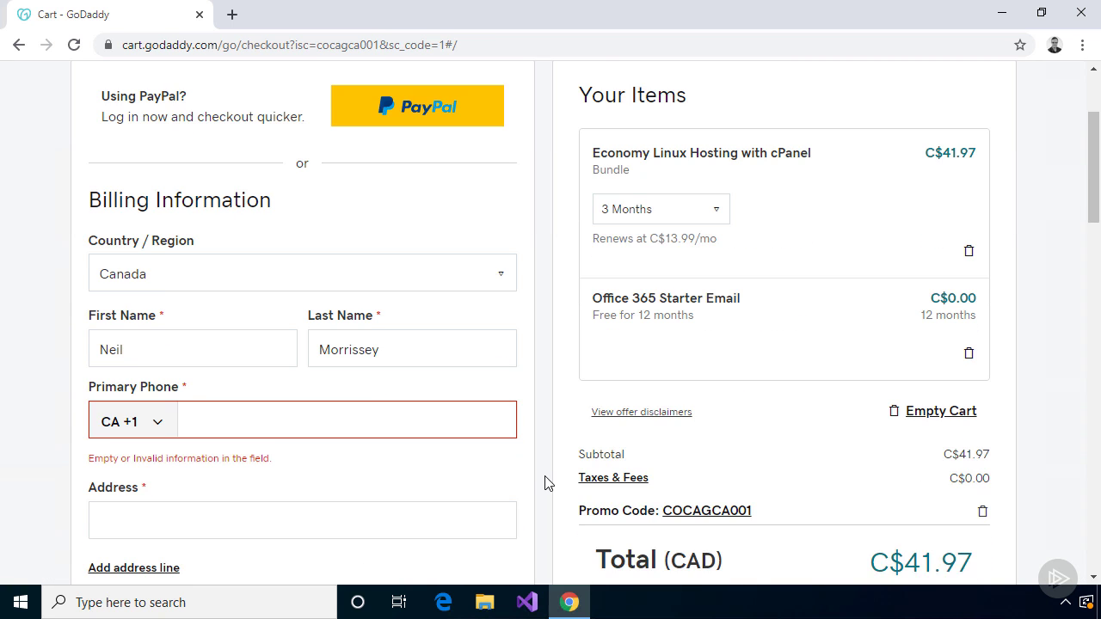
{"action": "left_click", "coordinate": [487, 422]}
{"action": "type", "text": "[blurred]"}
{"action": "scroll", "coordinate": [557, 420], "scroll_direction": "down", "scroll_amount": 2}
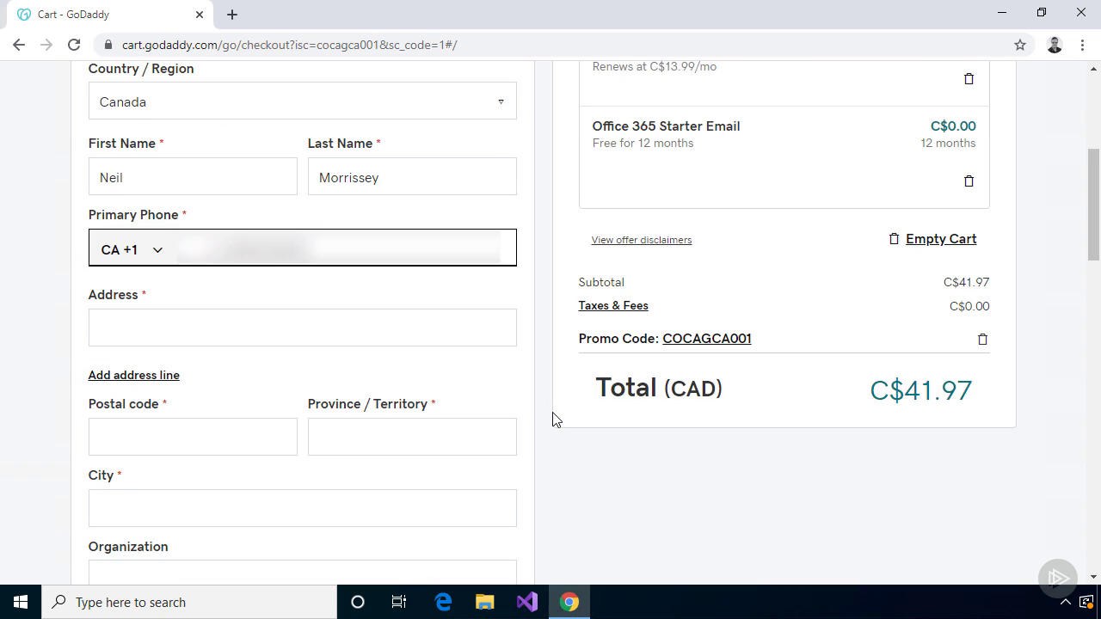
{"action": "left_click", "coordinate": [489, 322]}
{"action": "type", "text": "[blurred]"}
{"action": "key", "text": "Tab"}
{"action": "type", "text": "[blurred]"}
{"action": "key", "text": "Tab"}
{"action": "type", "text": "ON"}
Step: Save the billing details and place the C$41.97 Economy Linux Hosting order
{"action": "scroll", "coordinate": [516, 300], "scroll_direction": "up", "scroll_amount": 3}
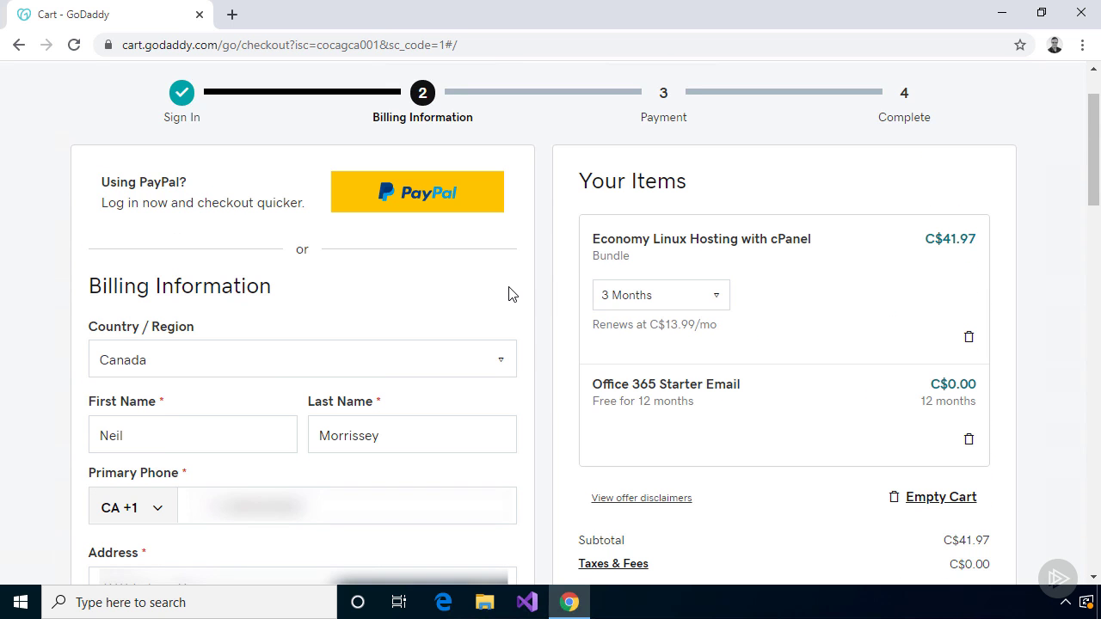
{"action": "left_click", "coordinate": [424, 204]}
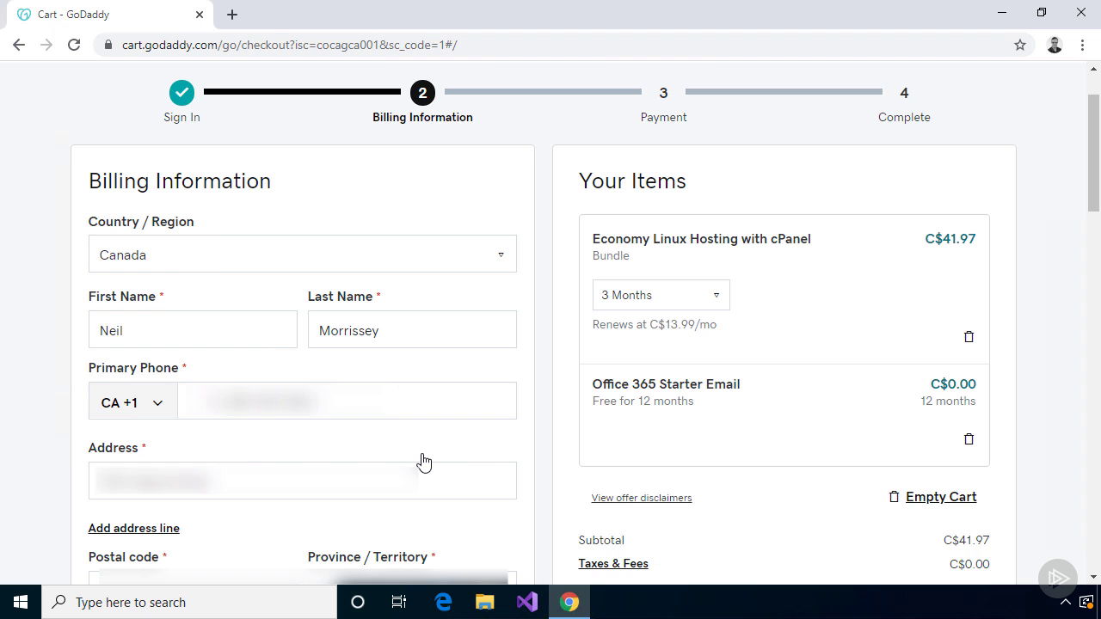
{"action": "scroll", "coordinate": [422, 462], "scroll_direction": "down", "scroll_amount": 4}
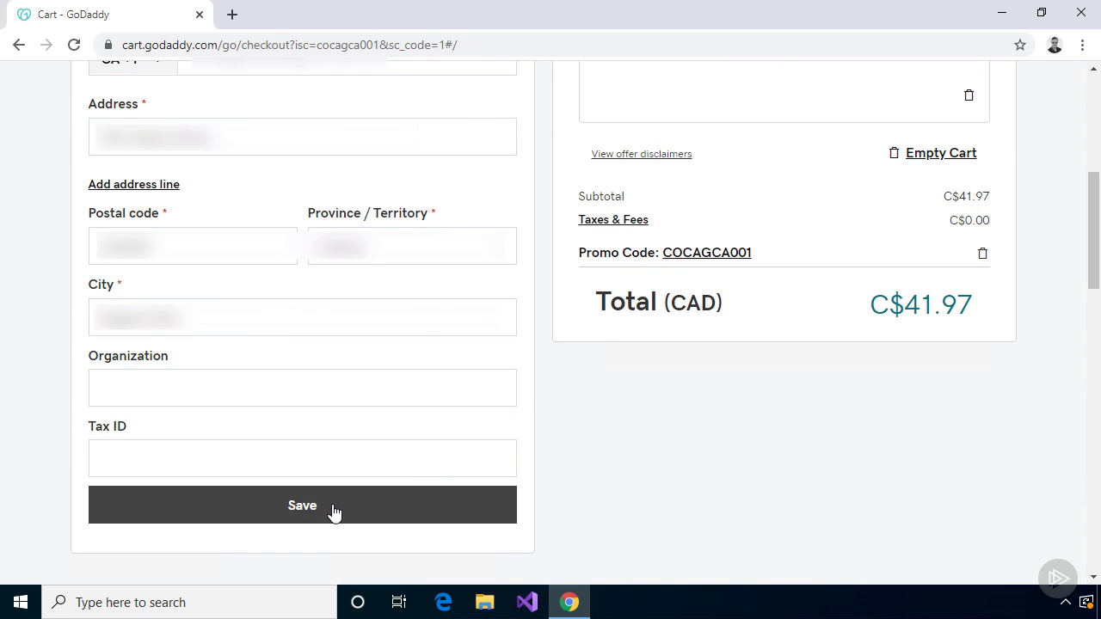
{"action": "left_click", "coordinate": [334, 511]}
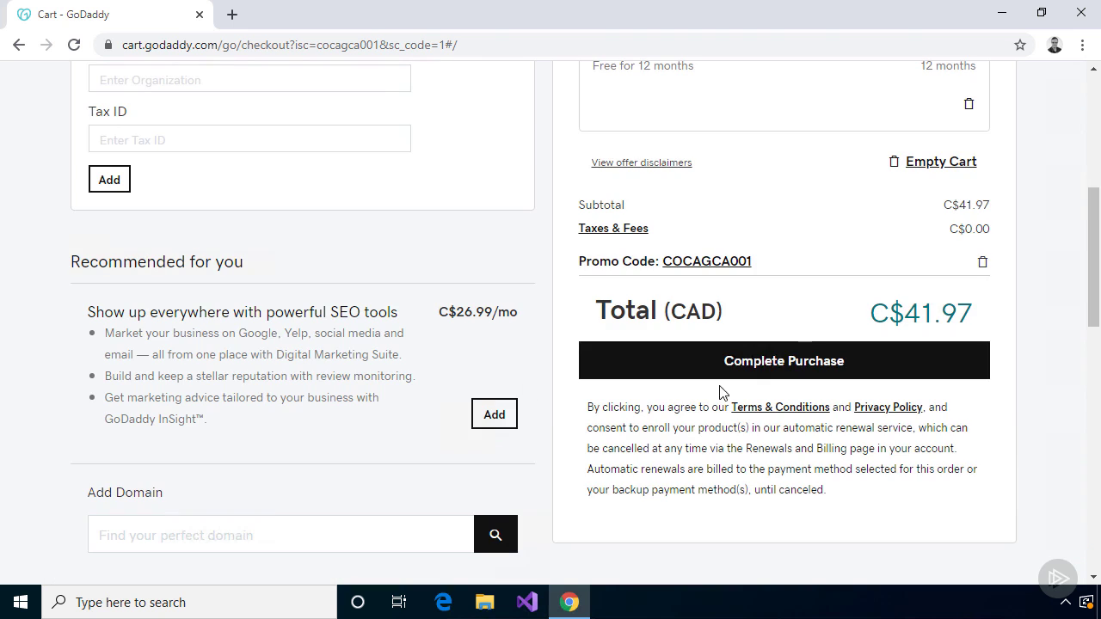
{"action": "left_click", "coordinate": [769, 367]}
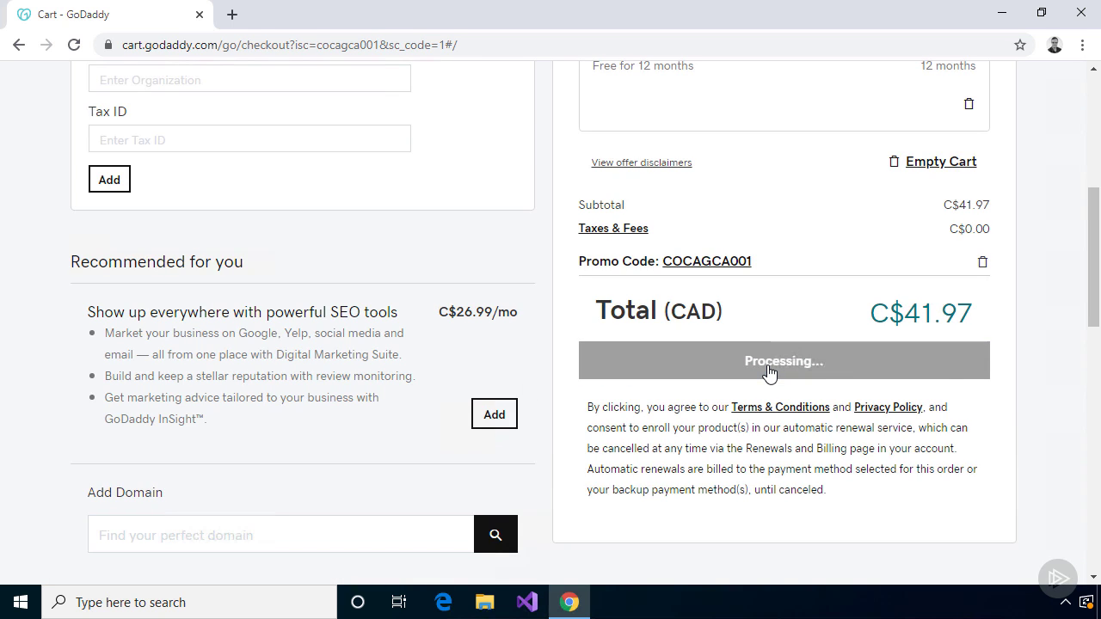
Step: Dismiss the thank-you message and enter pieshoptesting.com as the hosting domain
{"action": "left_click", "coordinate": [1044, 142]}
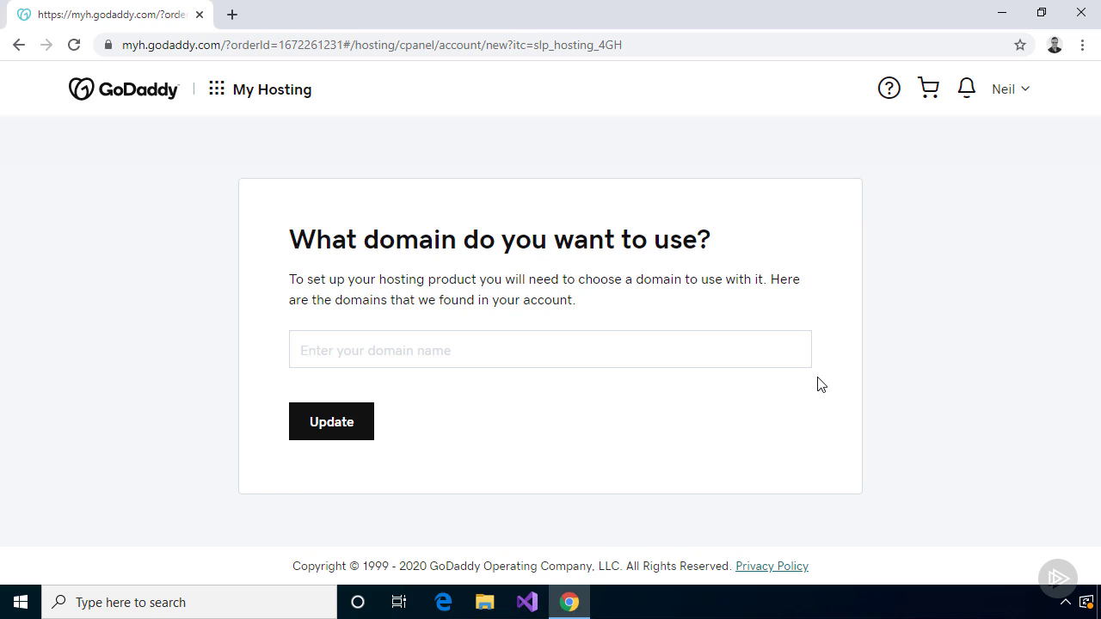
{"action": "left_click", "coordinate": [777, 346]}
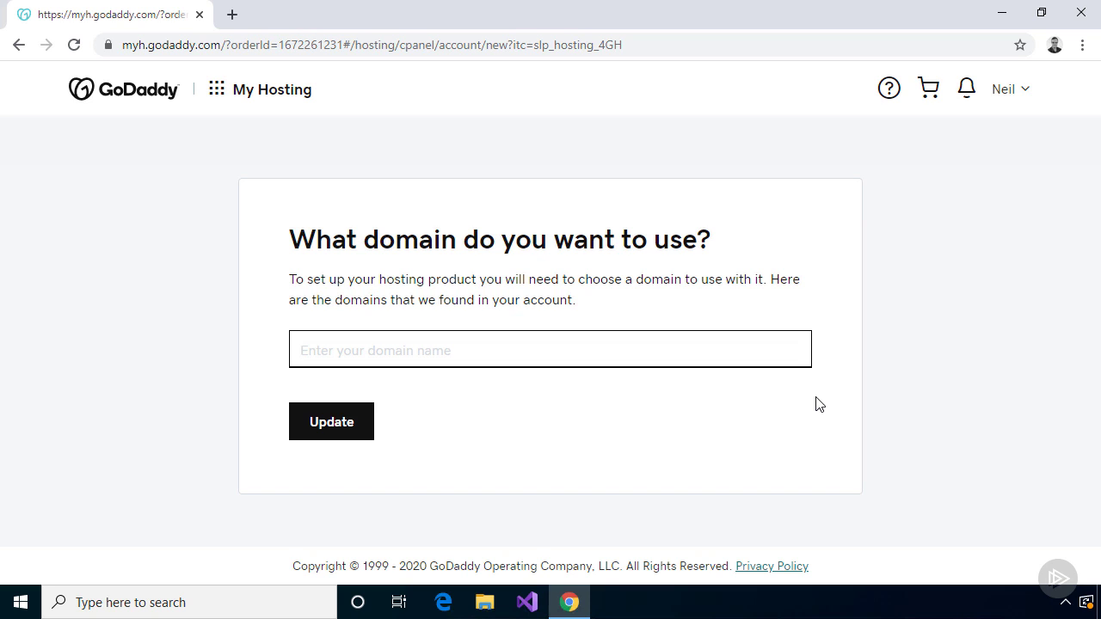
{"action": "type", "text": "pieshoptes"}
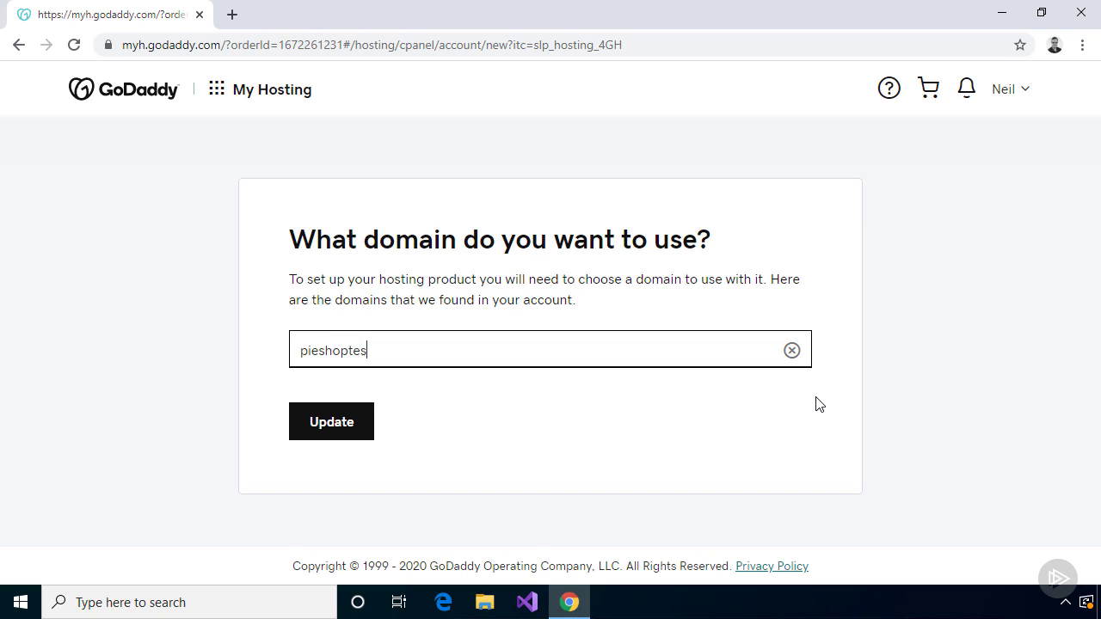
{"action": "type", "text": "ting.com"}
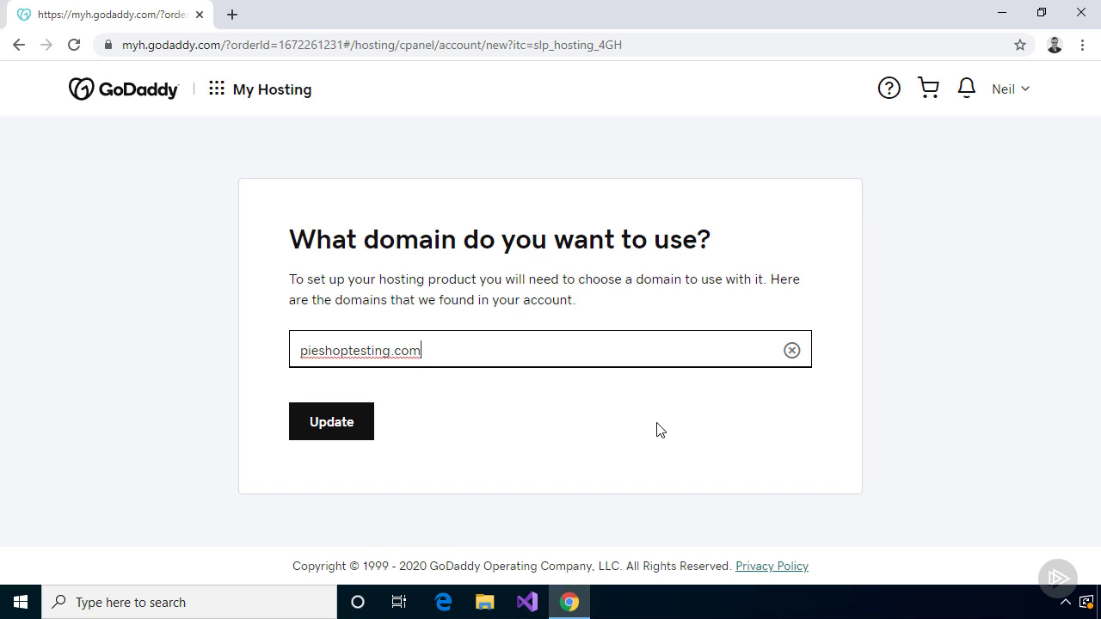
Step: Confirm pieshoptesting.com, pick the North America data center, and skip creating a WordPress site
{"action": "left_click", "coordinate": [339, 437]}
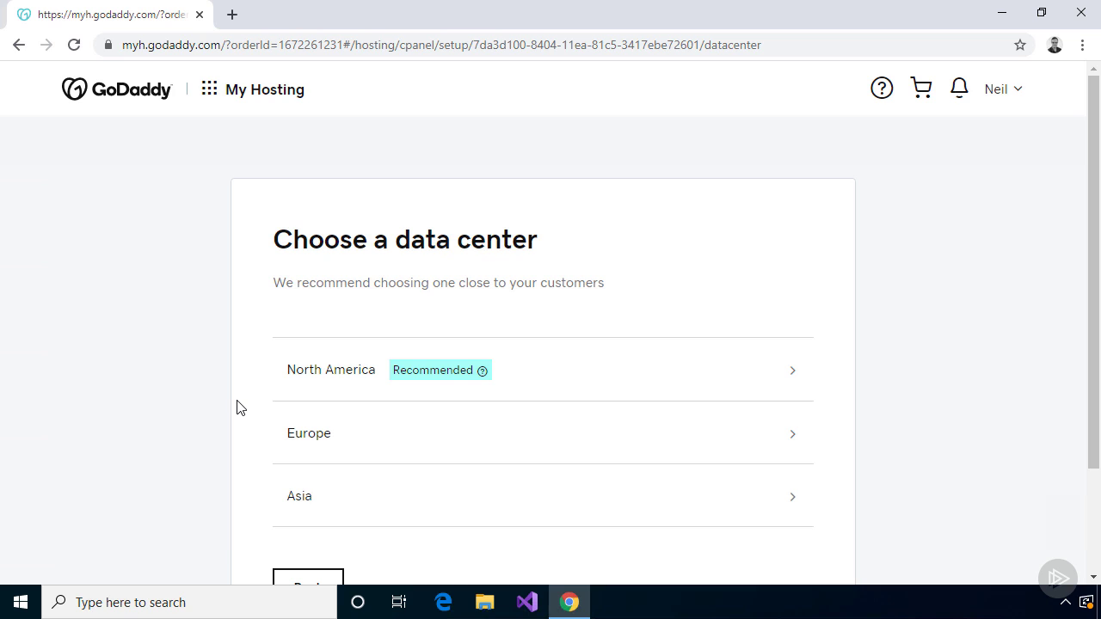
{"action": "scroll", "coordinate": [239, 408], "scroll_direction": "down", "scroll_amount": 1}
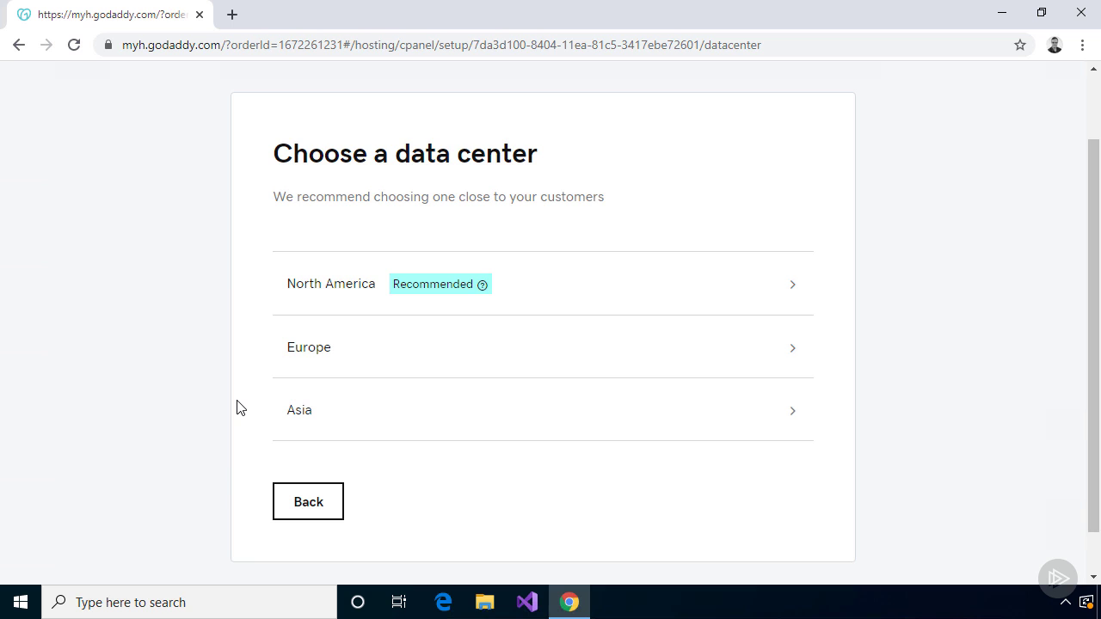
{"action": "left_click", "coordinate": [319, 287]}
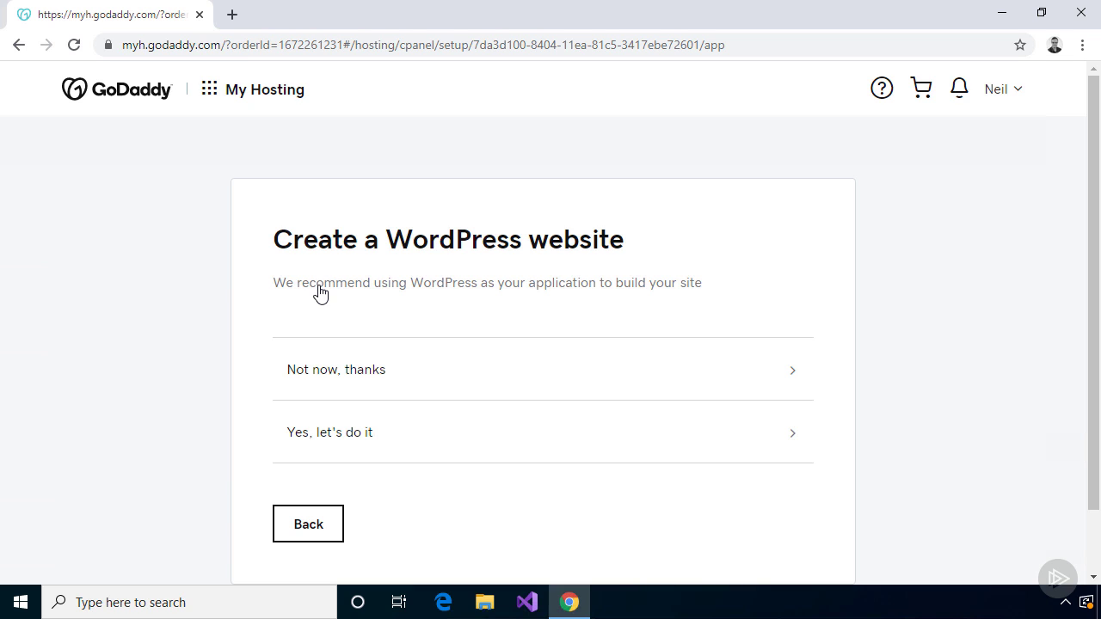
{"action": "left_click", "coordinate": [327, 372]}
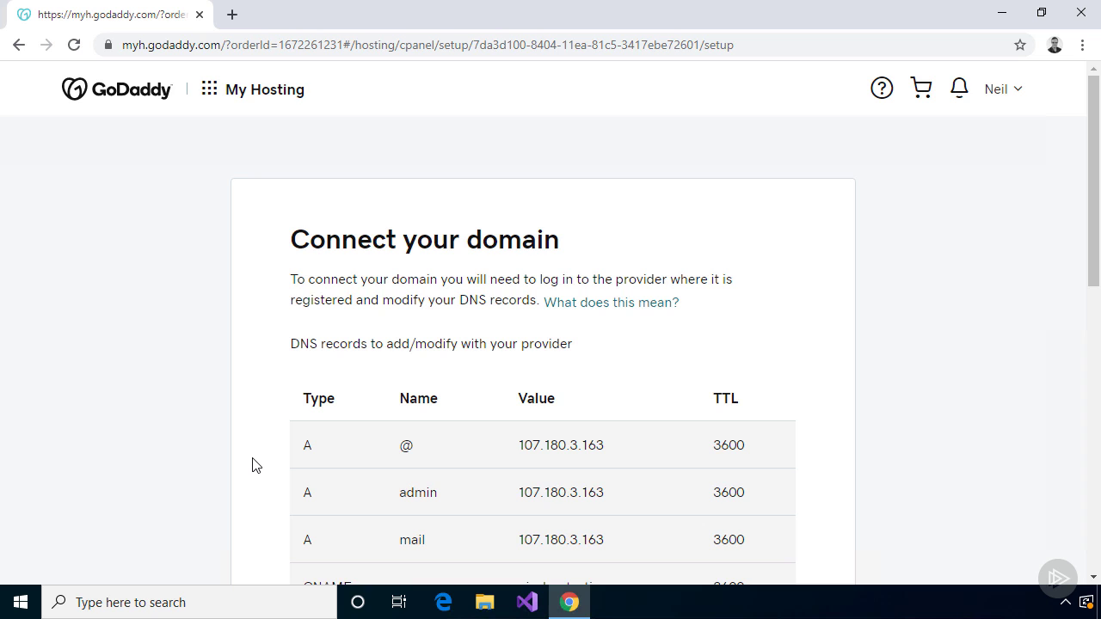
Step: Review the DNS A records pointing to 107.180.3.163 and continue to finish onboarding
{"action": "scroll", "coordinate": [252, 465], "scroll_direction": "down", "scroll_amount": 3}
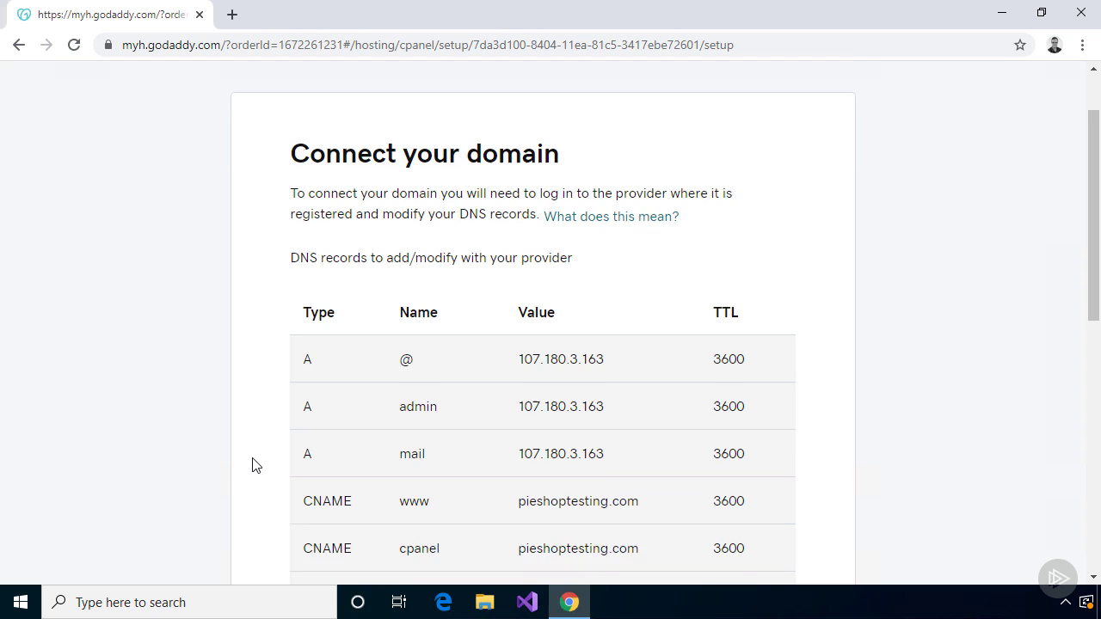
{"action": "scroll", "coordinate": [252, 465], "scroll_direction": "down", "scroll_amount": 1}
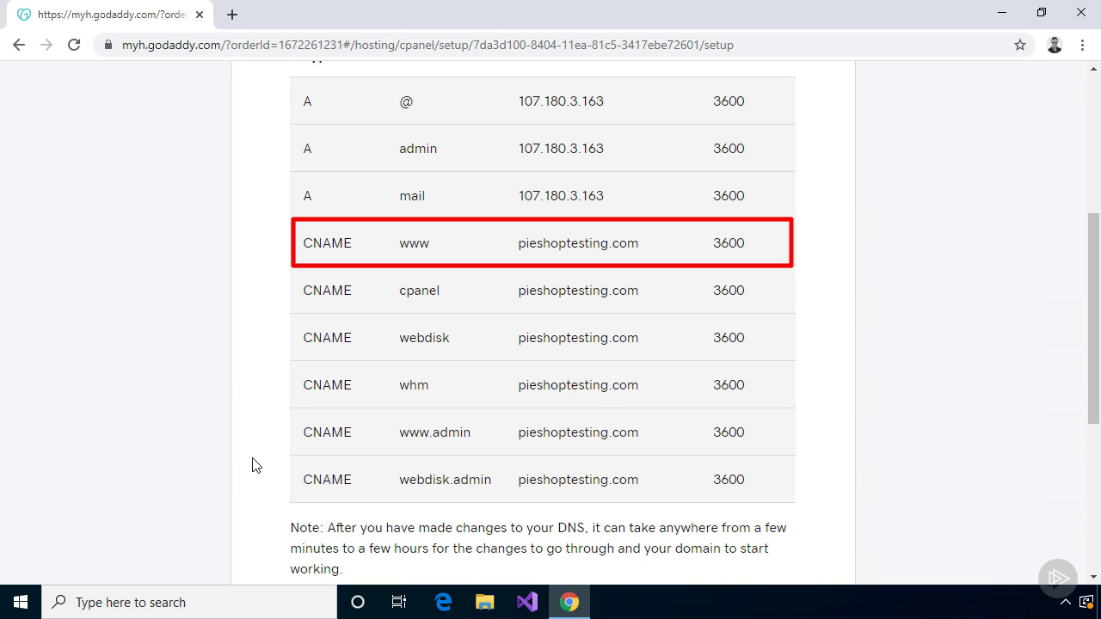
{"action": "scroll", "coordinate": [256, 464], "scroll_direction": "down", "scroll_amount": 3}
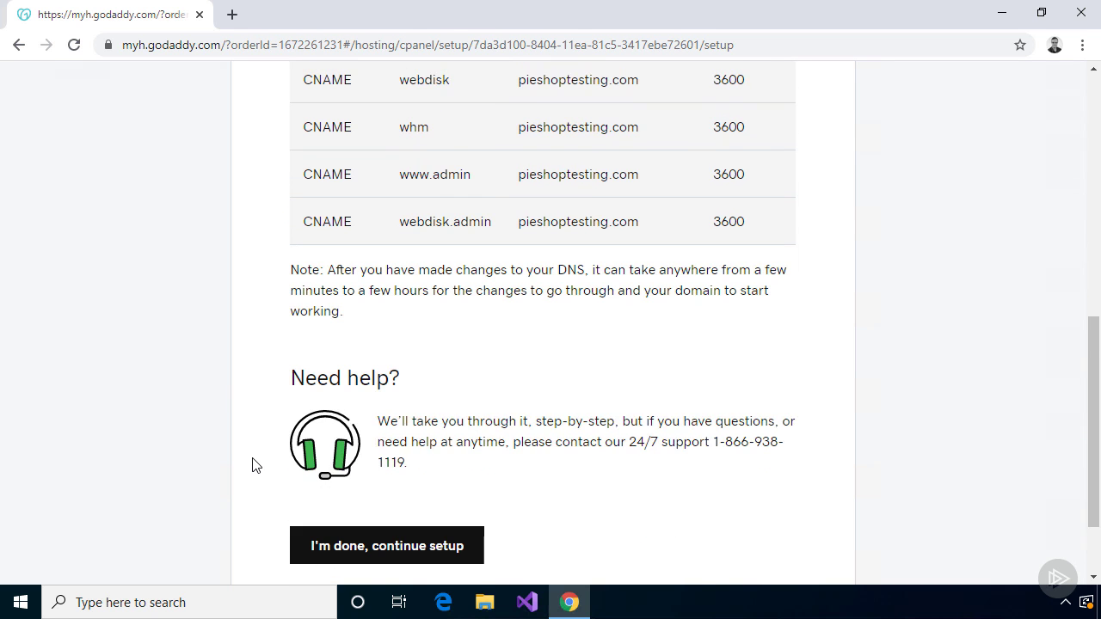
{"action": "scroll", "coordinate": [255, 465], "scroll_direction": "down", "scroll_amount": 1}
{"action": "left_click", "coordinate": [384, 464]}
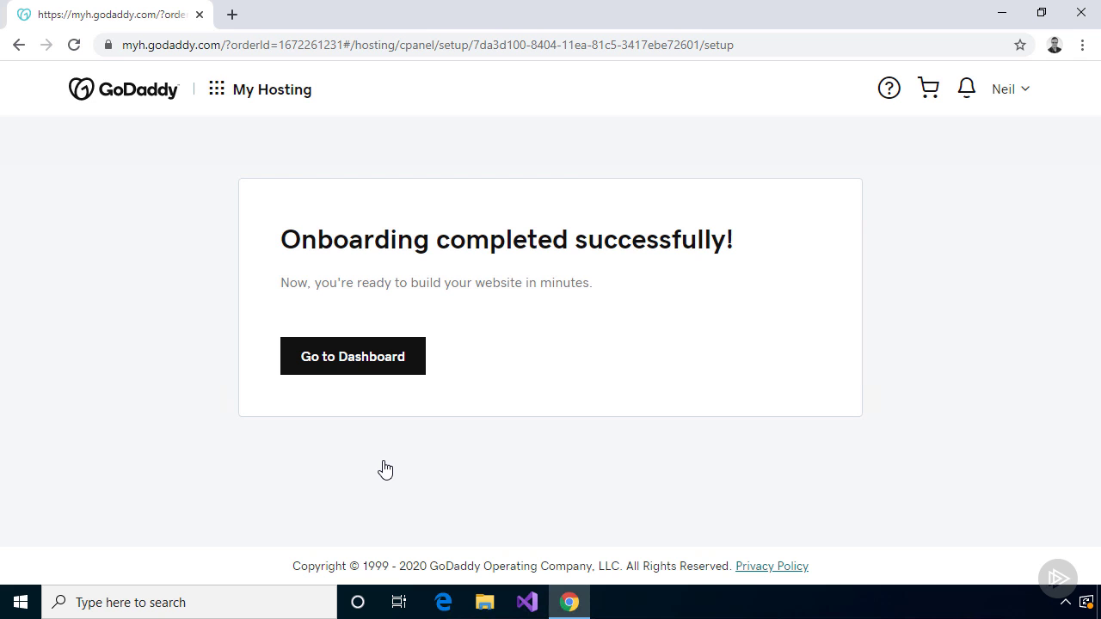
Step: Go to the pieshoptesting.com hosting dashboard from the onboarding confirmation page
{"action": "left_click", "coordinate": [356, 361]}
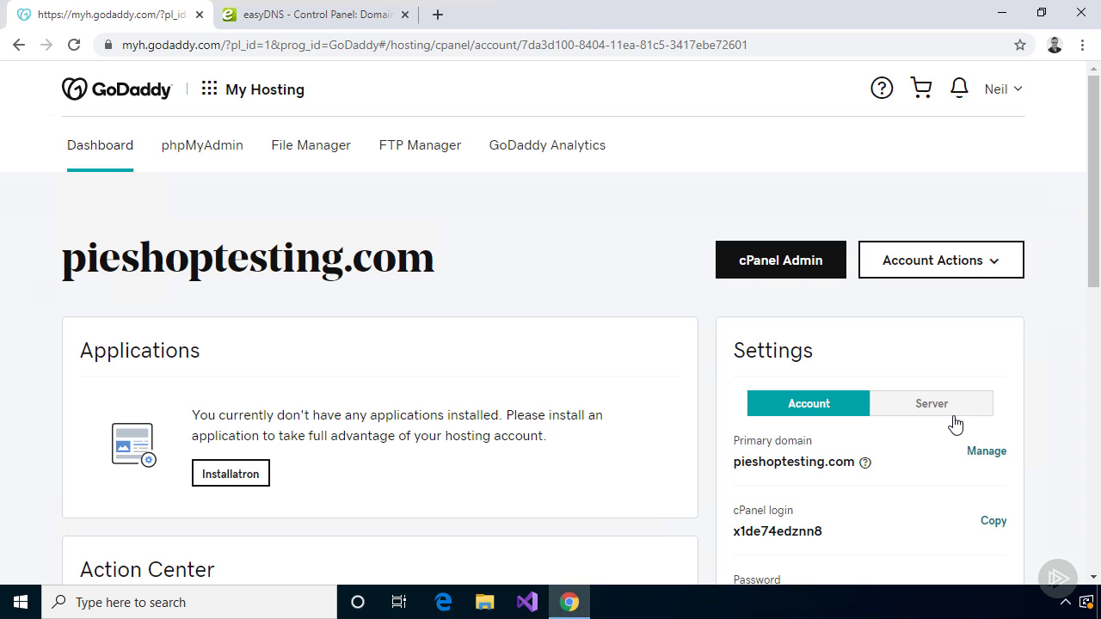
Step: Open cPanel Admin for the pieshoptesting.com hosting account and bring the FILES tools into view
{"action": "left_click", "coordinate": [794, 256]}
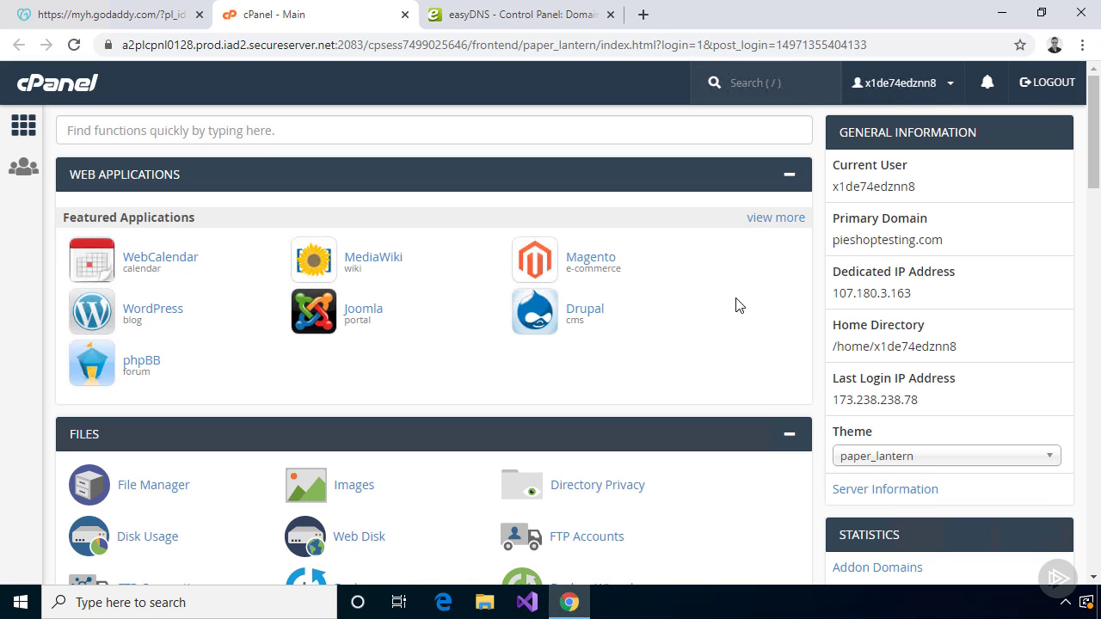
{"action": "scroll", "coordinate": [736, 306], "scroll_direction": "down", "scroll_amount": 3}
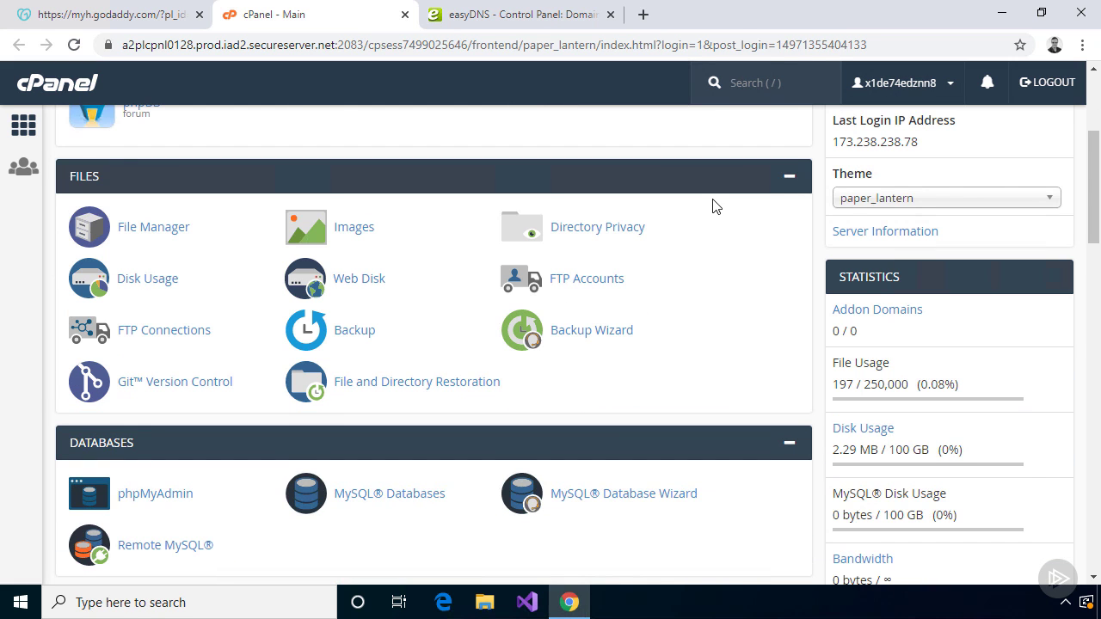
Step: Open File Manager and list public_html's contents: cgi-bin, 404.shtml, home.html, layout-styles.css
{"action": "left_click", "coordinate": [164, 236]}
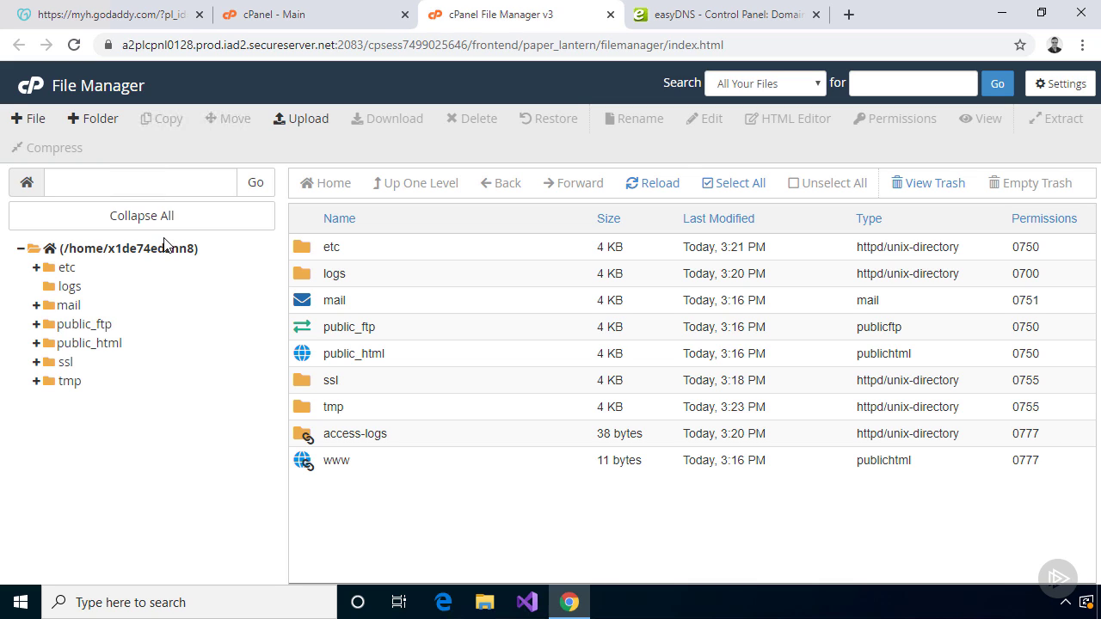
{"action": "left_click", "coordinate": [75, 344]}
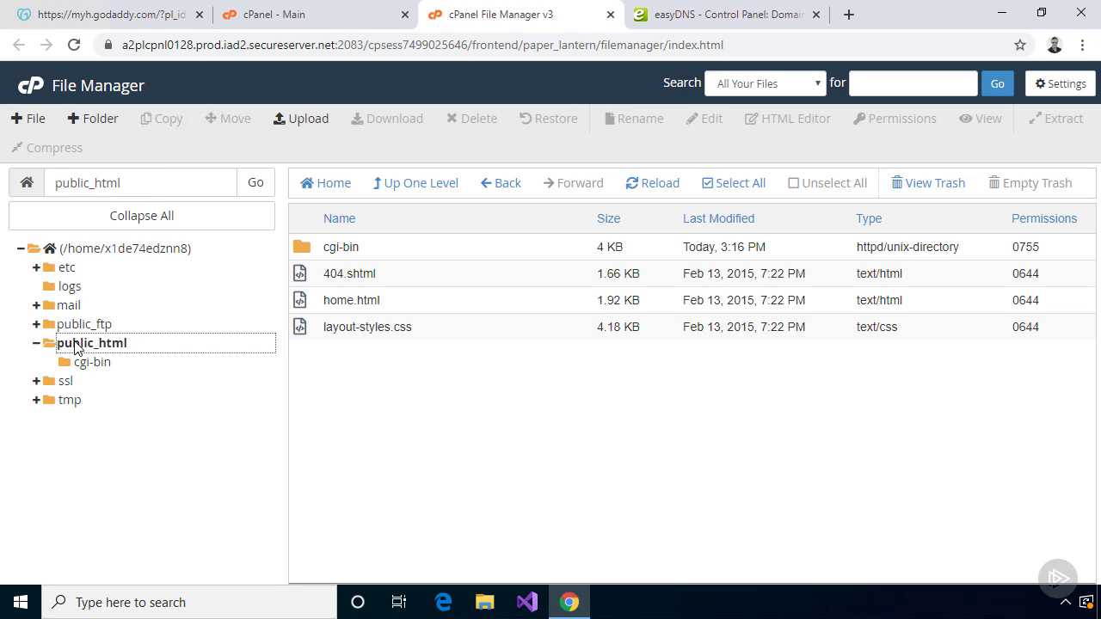
Step: Drag all 11 items from Desktop's 'website files' folder onto the public_html upload page
{"action": "left_click", "coordinate": [305, 121]}
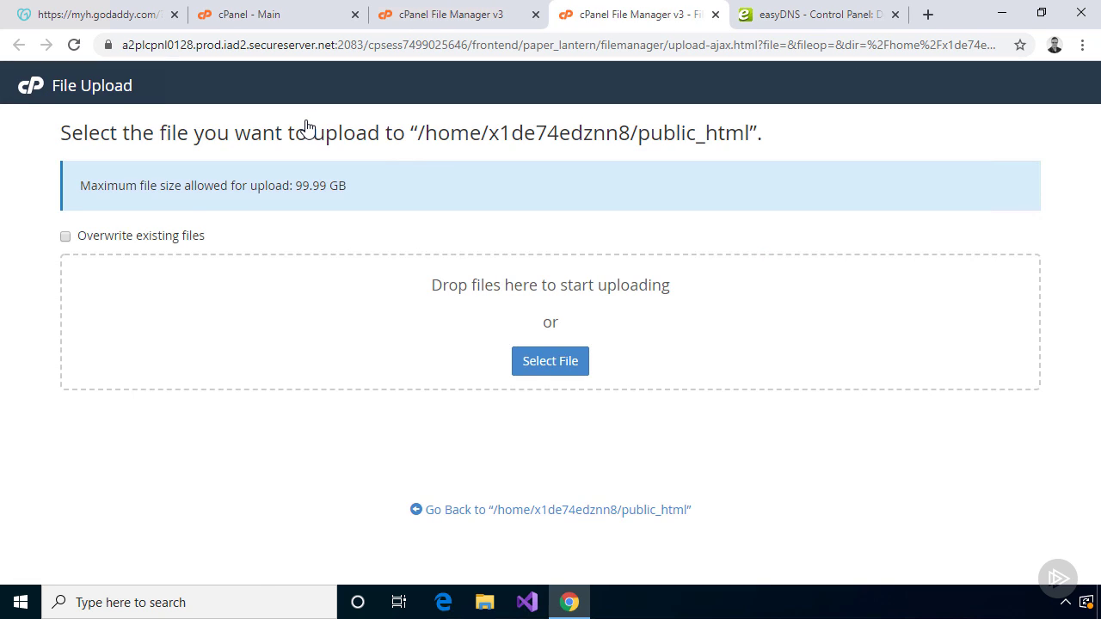
{"action": "left_click", "coordinate": [485, 602]}
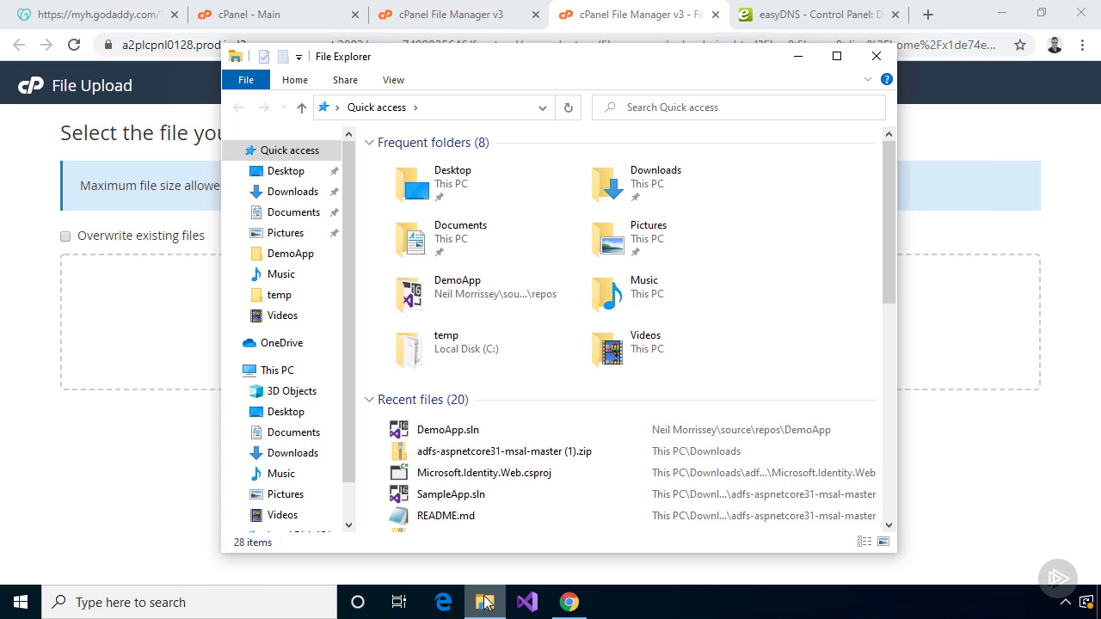
{"action": "left_click", "coordinate": [293, 172]}
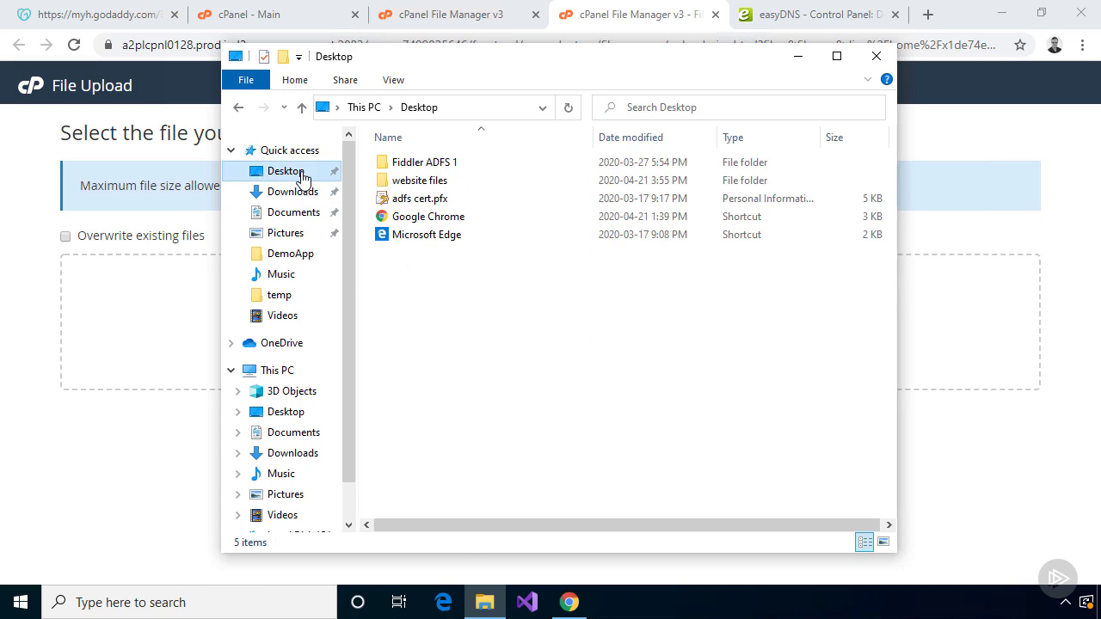
{"action": "left_click", "coordinate": [393, 182]}
{"action": "double_click", "coordinate": [394, 182]}
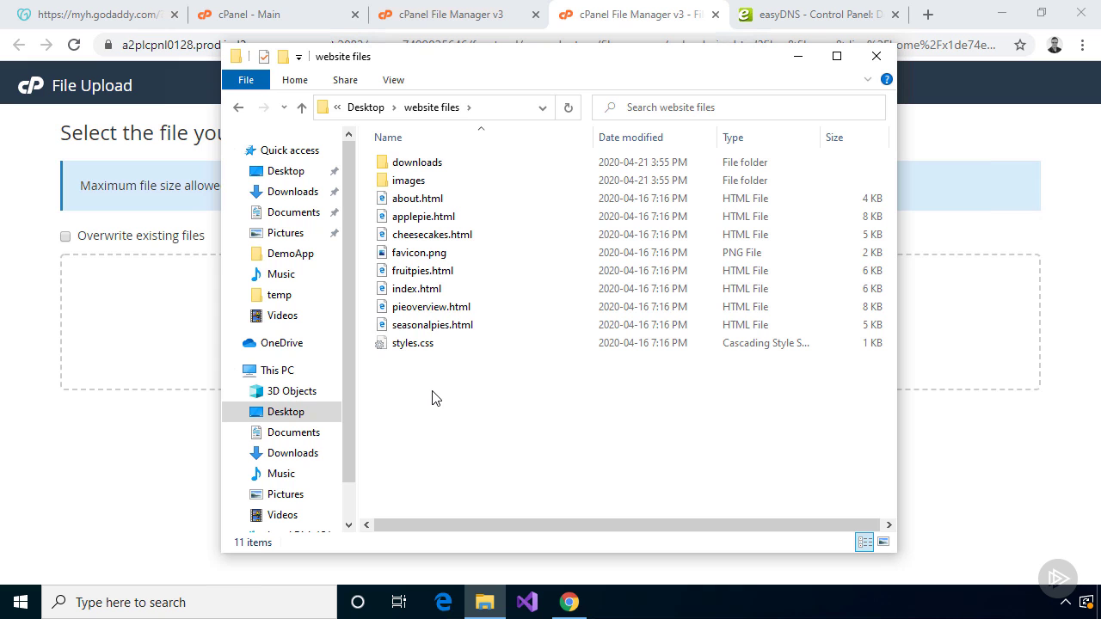
{"action": "left_click_drag", "start_coordinate": [435, 396], "coordinate": [420, 160]}
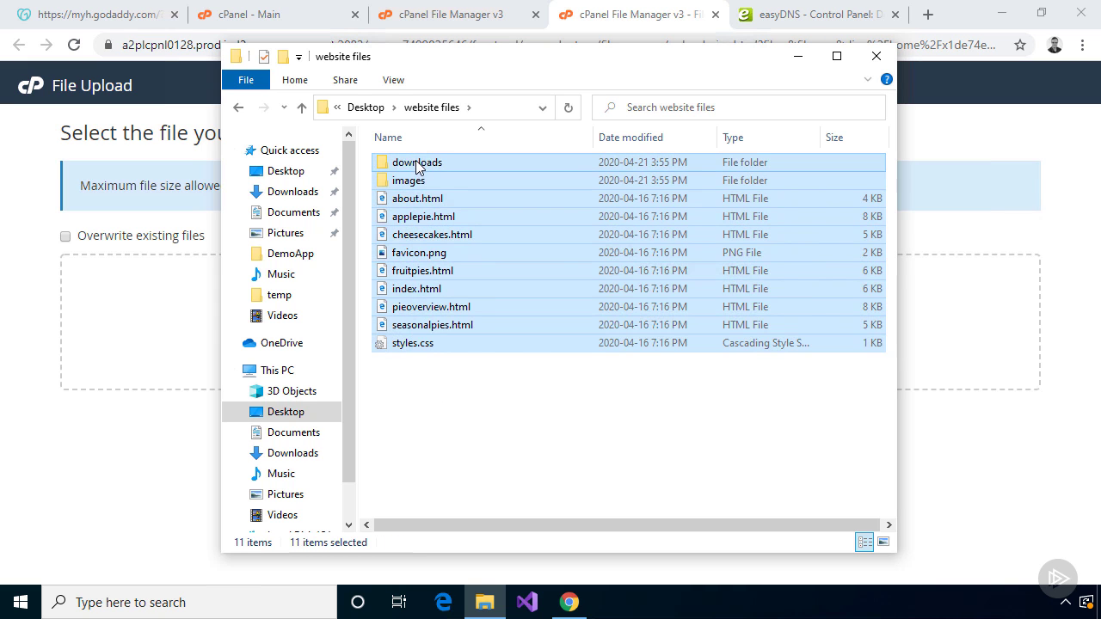
{"action": "left_click_drag", "start_coordinate": [387, 200], "coordinate": [170, 319]}
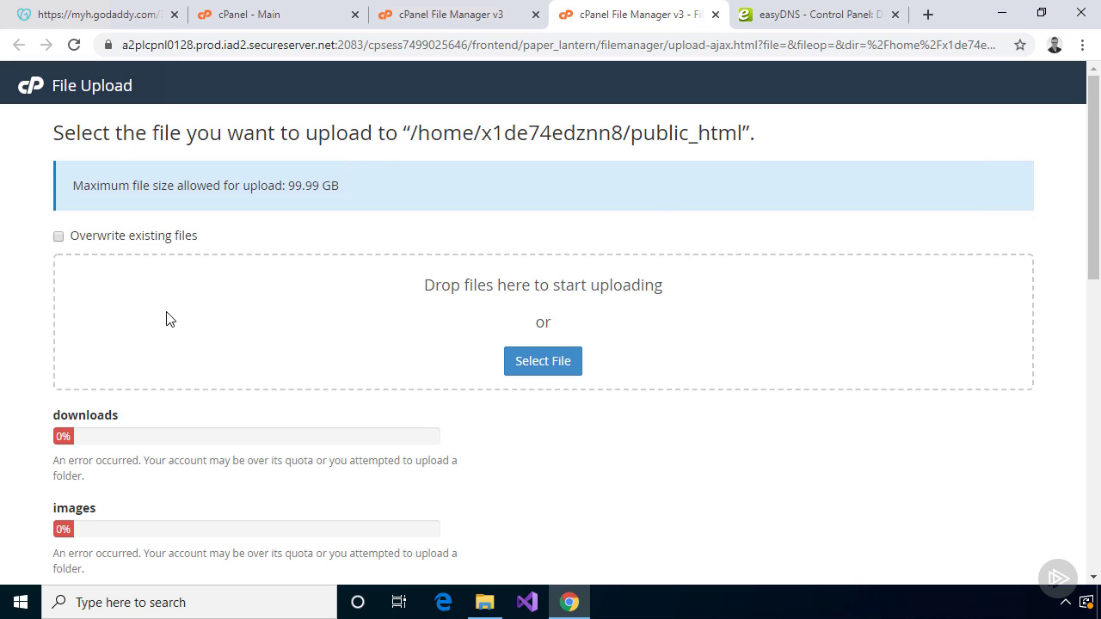
Step: Review the upload results, then return to public_html showing index.html, about.html, favicon.png and styles.css
{"action": "scroll", "coordinate": [170, 319], "scroll_direction": "down", "scroll_amount": 2}
{"action": "scroll", "coordinate": [170, 319], "scroll_direction": "down", "scroll_amount": 7}
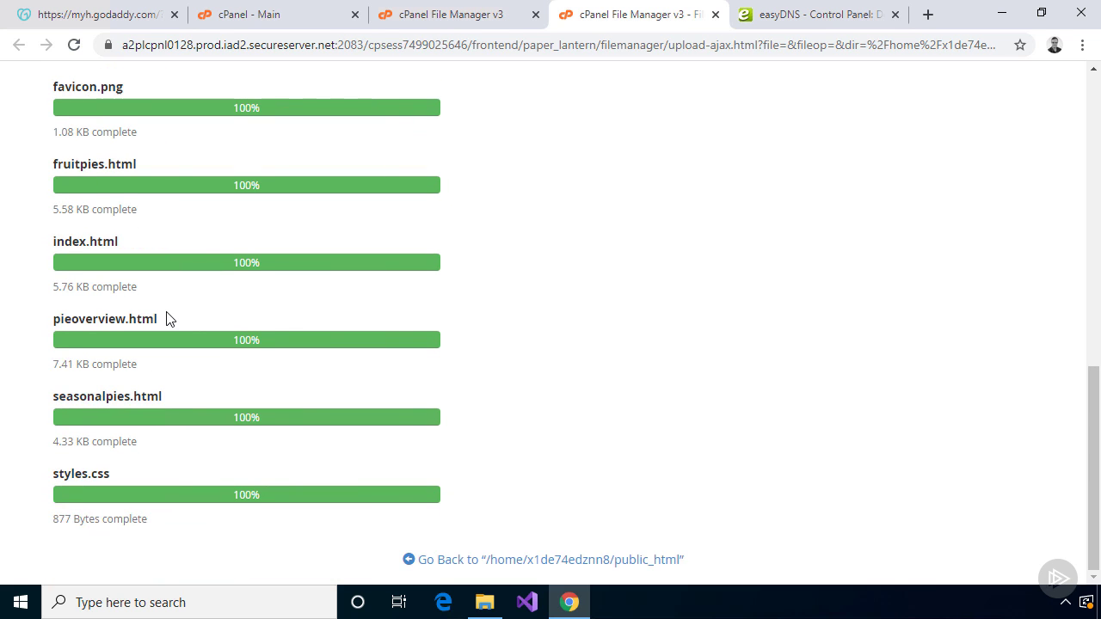
{"action": "left_click", "coordinate": [519, 559]}
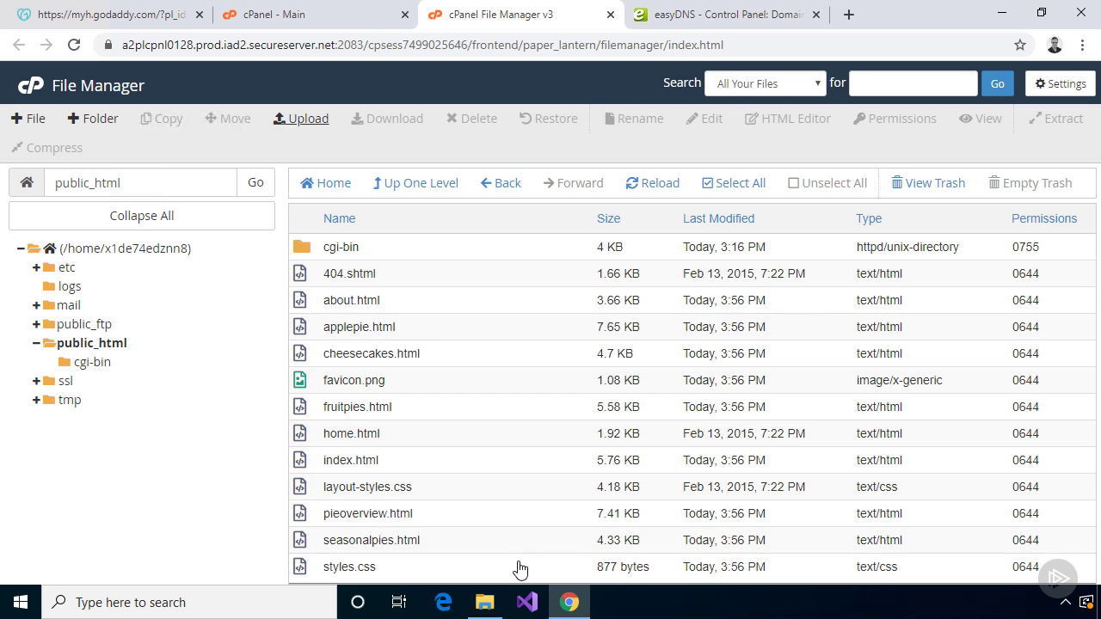